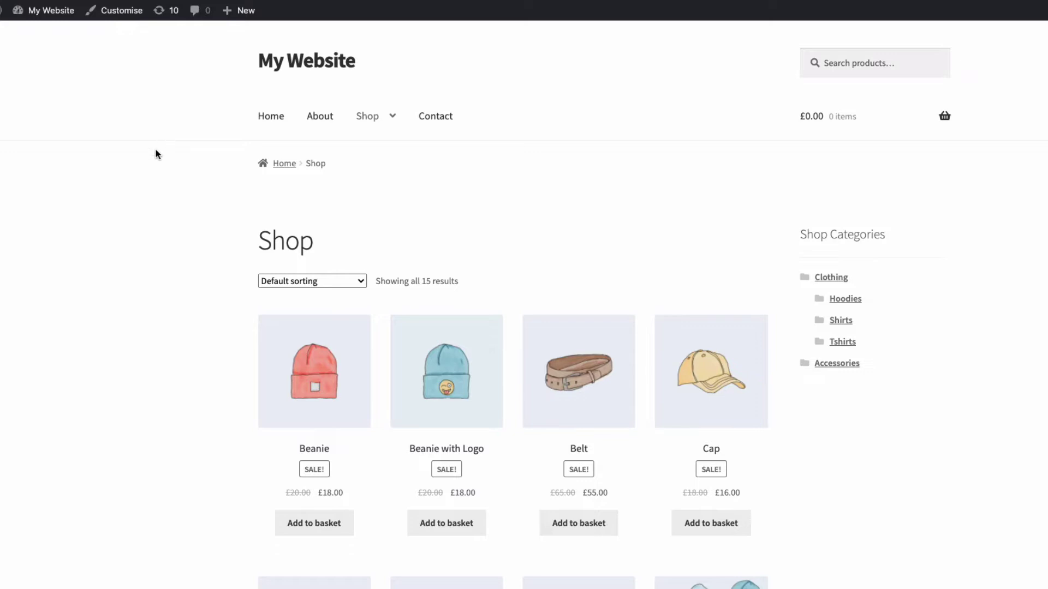
- Open Accessories from the Shop Categories sidebar and scroll through its five products
{"action": "mouse_move", "coordinate": [384, 114]}
{"action": "left_click", "coordinate": [846, 365]}
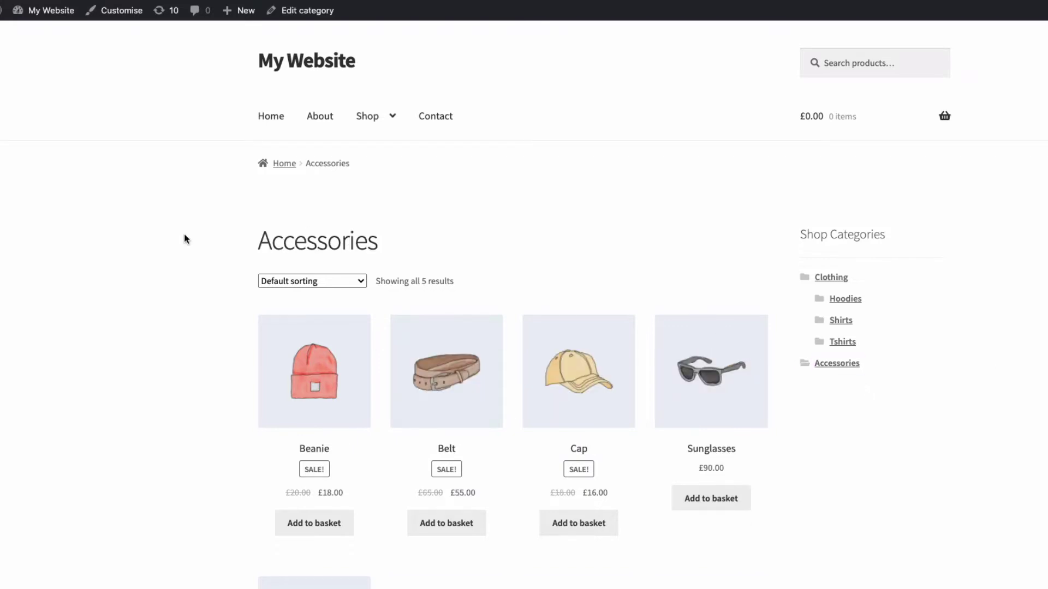
{"action": "scroll", "coordinate": [185, 238], "scroll_direction": "down", "scroll_amount": 5}
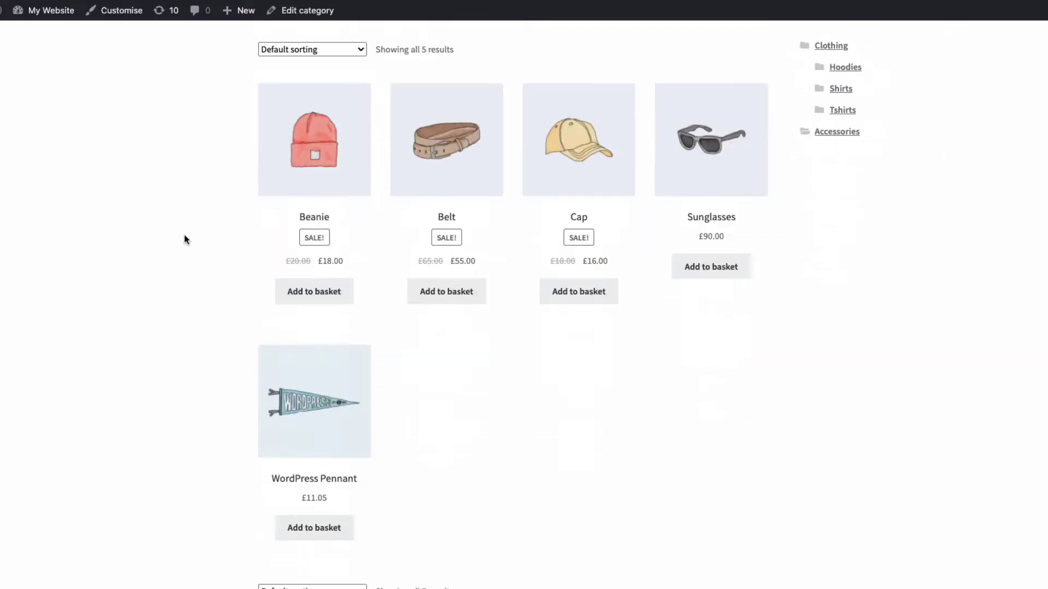
{"action": "scroll", "coordinate": [184, 238], "scroll_direction": "down", "scroll_amount": 2}
{"action": "scroll", "coordinate": [185, 240], "scroll_direction": "up", "scroll_amount": 7}
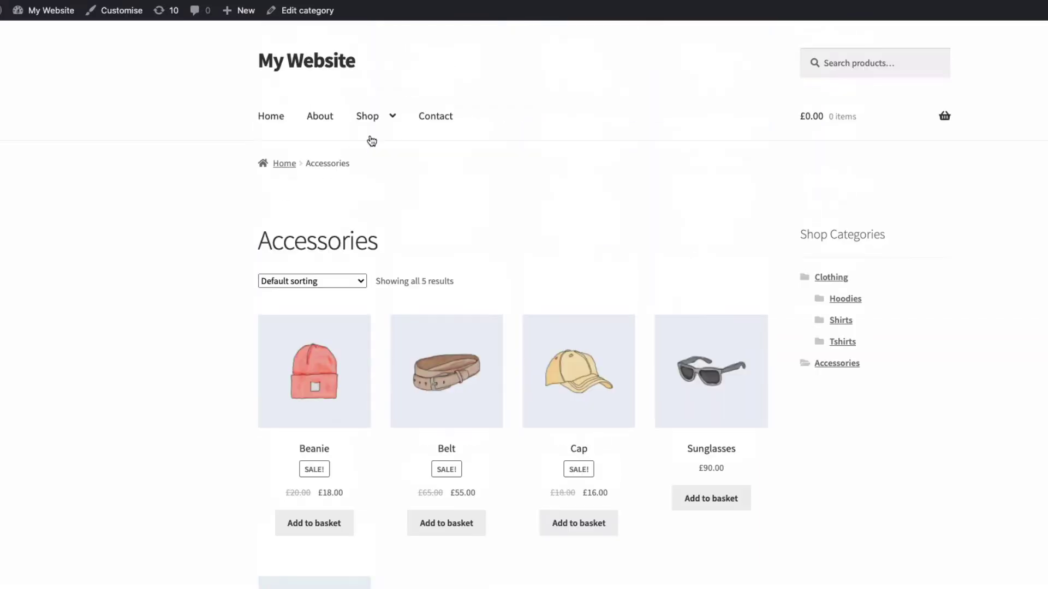
- Return to the admin Plugins area, view the plugin upload option, and locate WooCommerce Protected Categories
{"action": "left_click", "coordinate": [365, 115]}
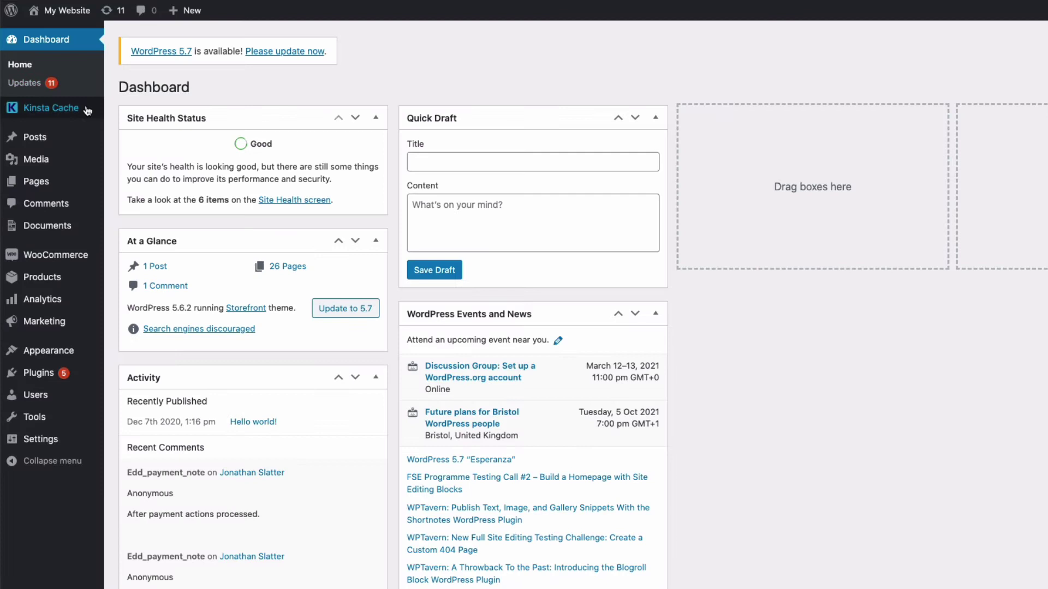
{"action": "mouse_move", "coordinate": [90, 148]}
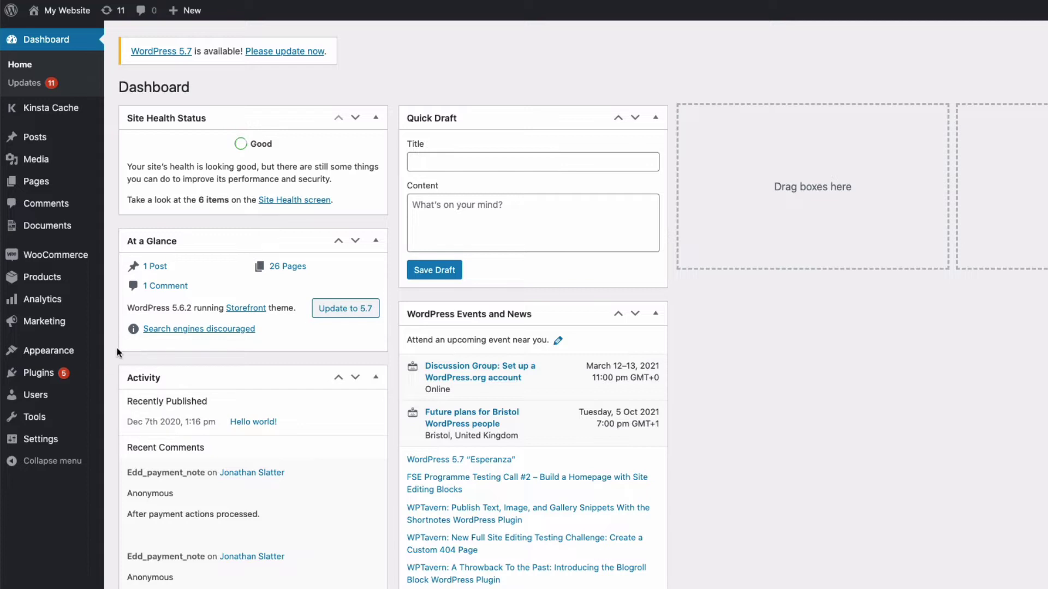
{"action": "mouse_move", "coordinate": [49, 376]}
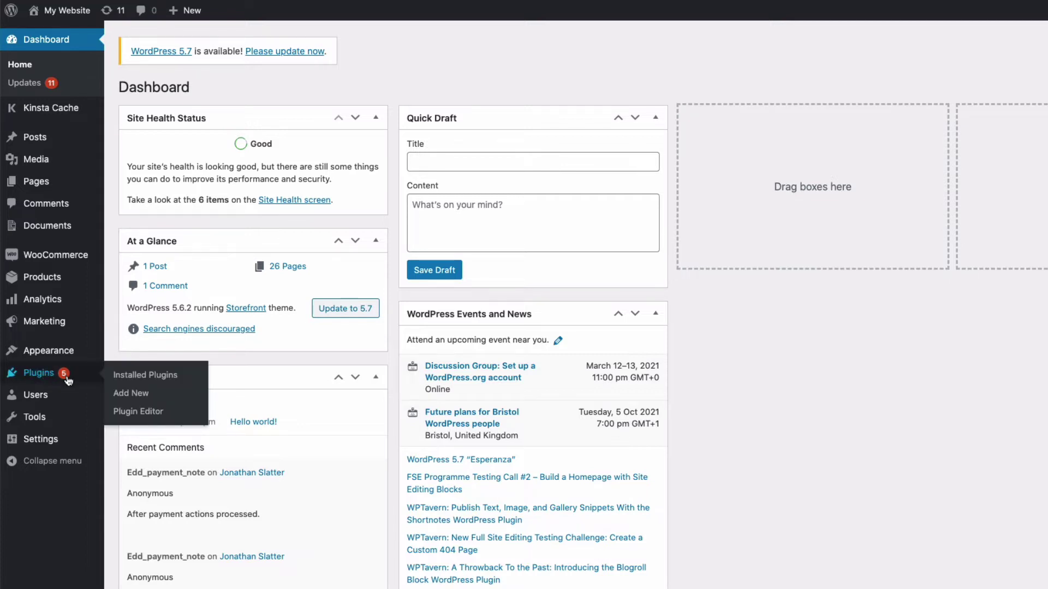
{"action": "left_click", "coordinate": [130, 394]}
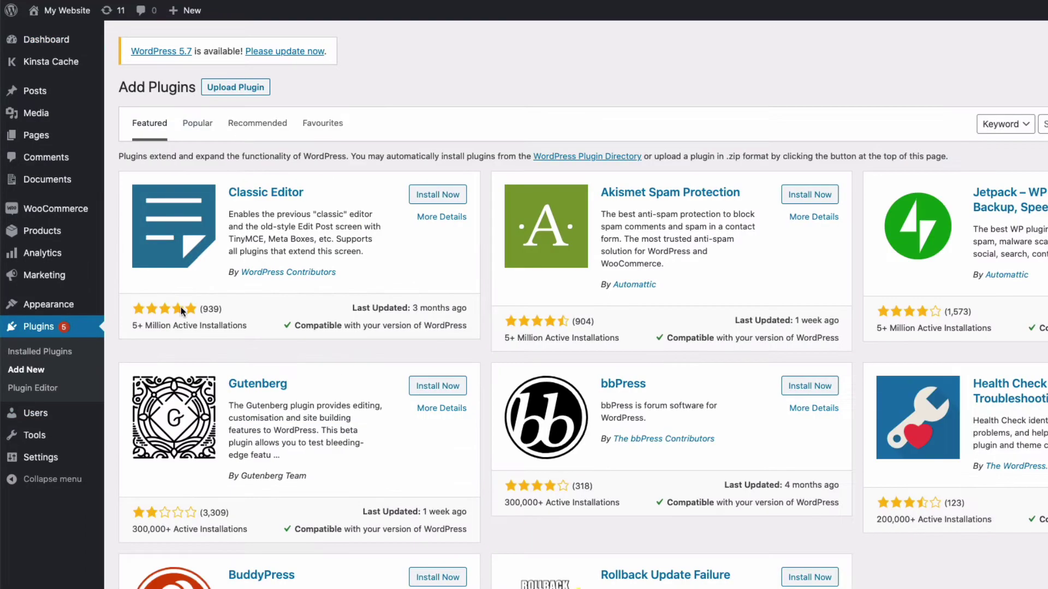
{"action": "left_click", "coordinate": [221, 89]}
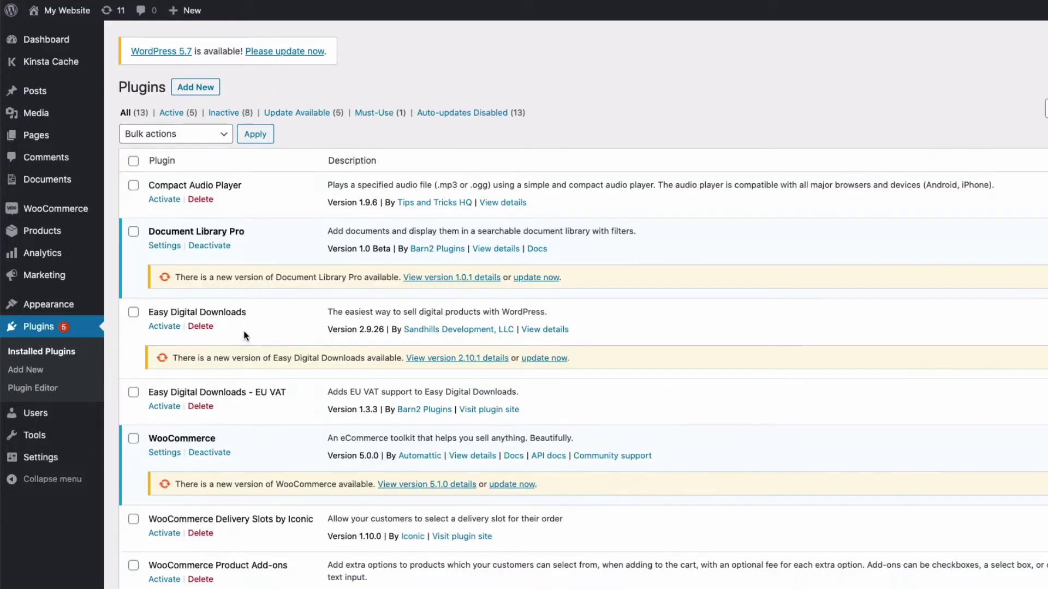
{"action": "scroll", "coordinate": [244, 330], "scroll_direction": "down", "scroll_amount": 10}
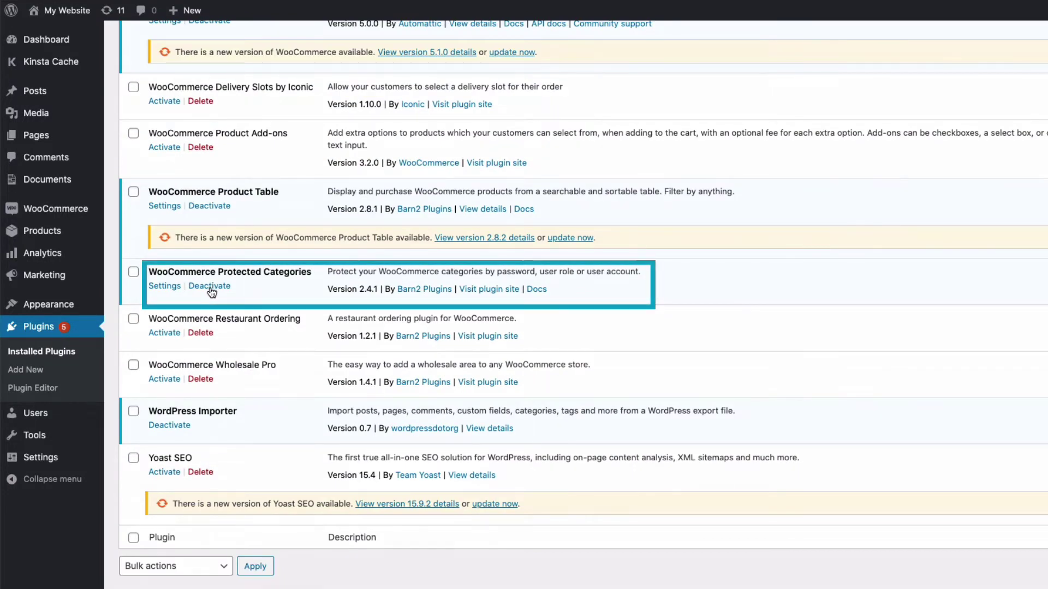
- In Protected Categories settings, untick showing protected categories in the store and navigation menus, then save
{"action": "left_click", "coordinate": [162, 287]}
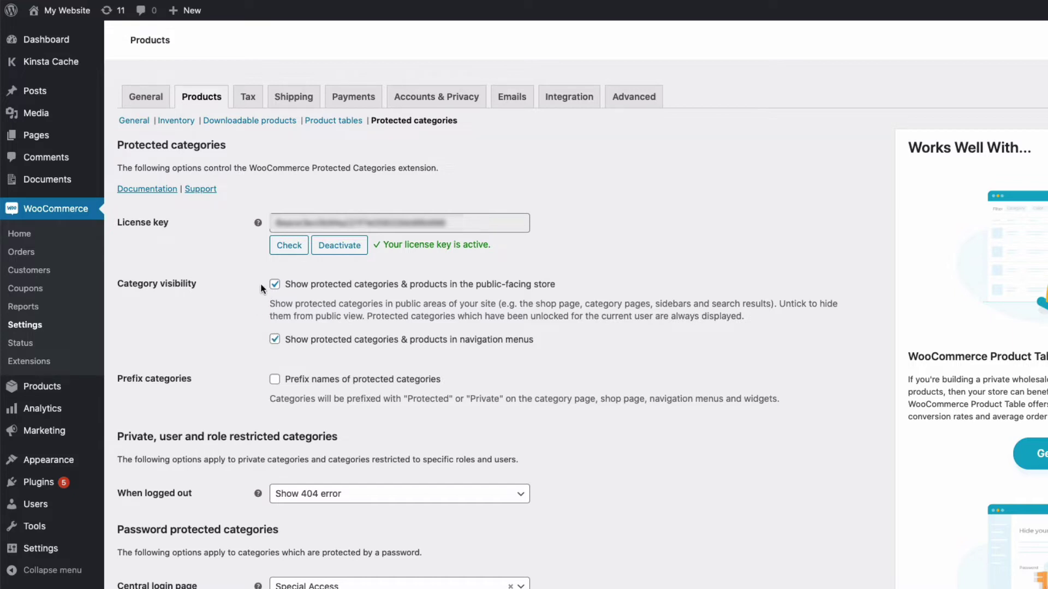
{"action": "left_click", "coordinate": [275, 285]}
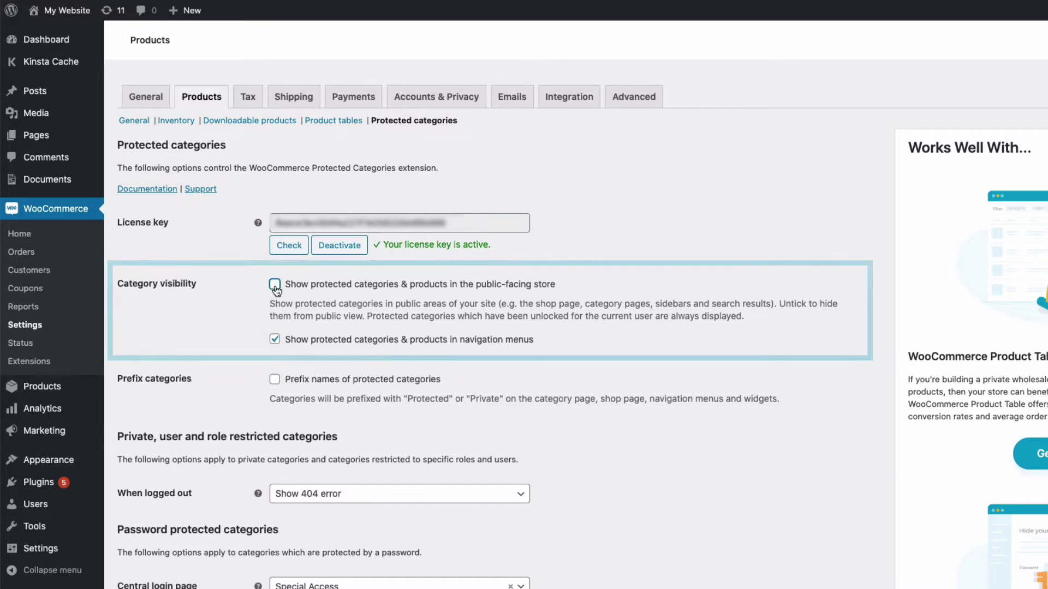
{"action": "left_click", "coordinate": [275, 339]}
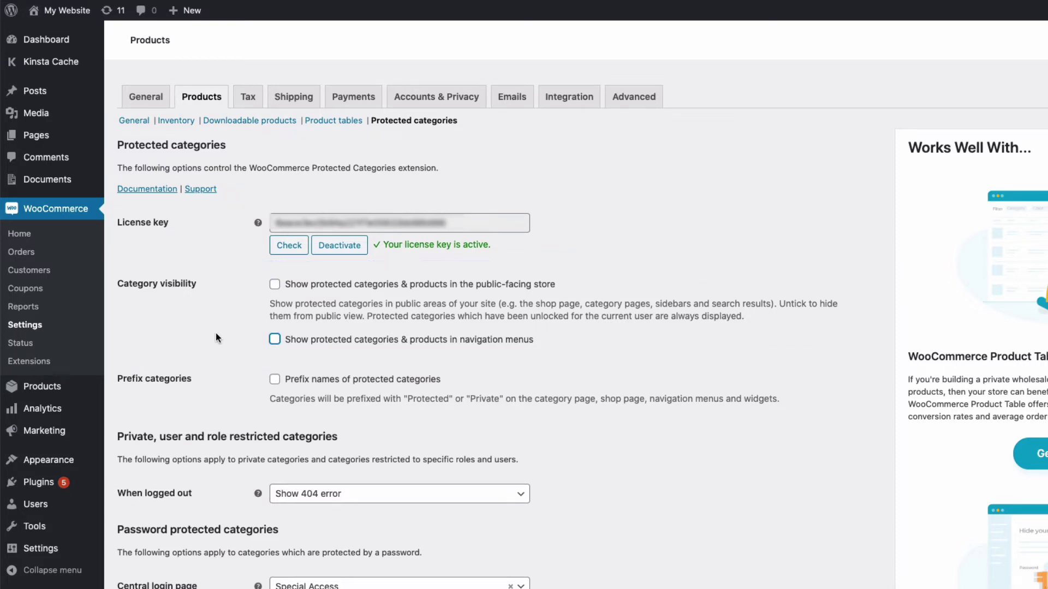
{"action": "scroll", "coordinate": [148, 516], "scroll_direction": "down", "scroll_amount": 6}
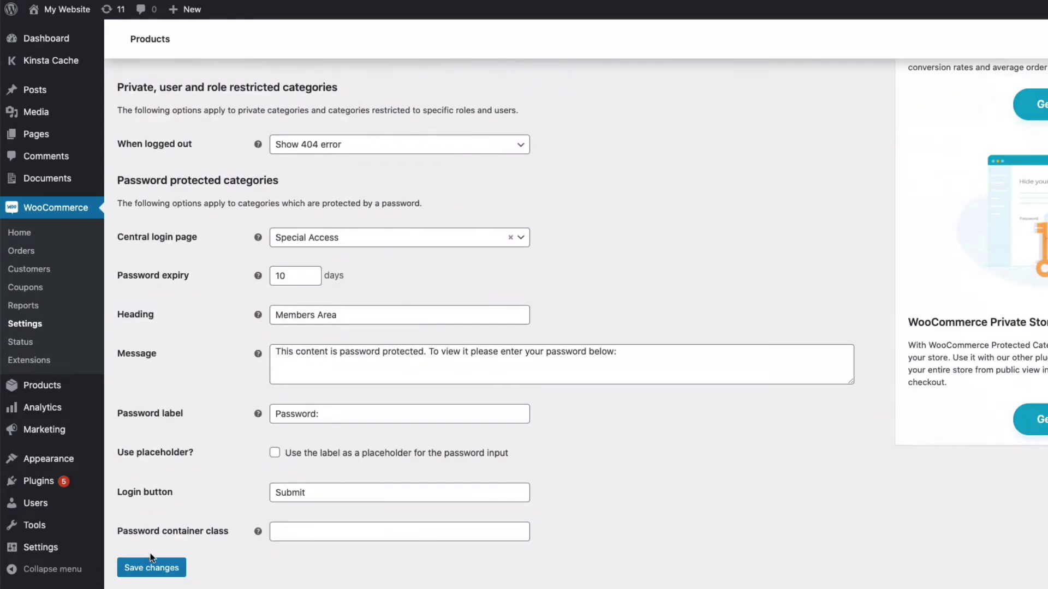
{"action": "left_click", "coordinate": [148, 567]}
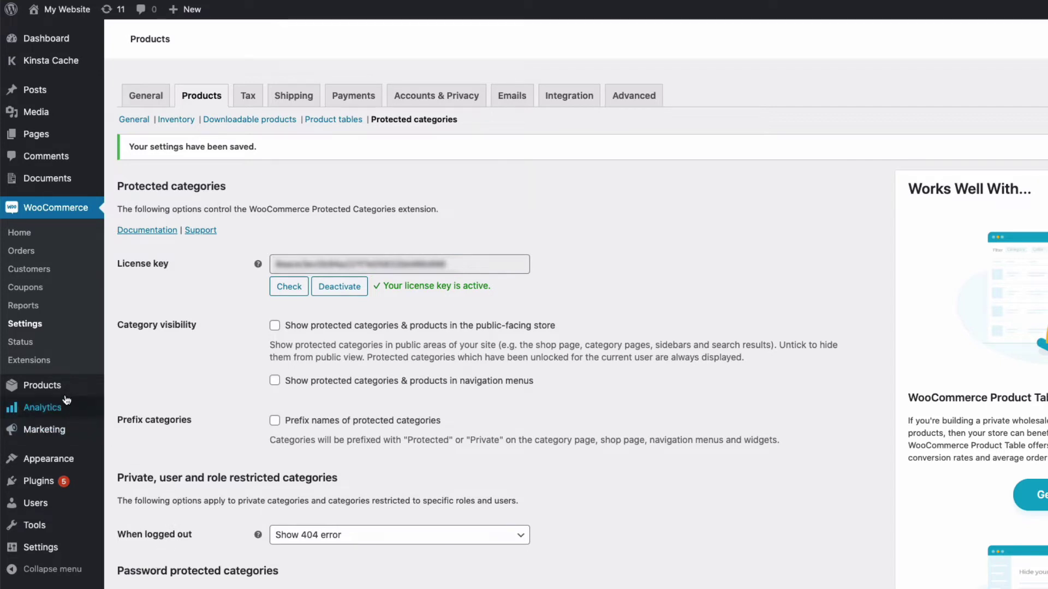
{"action": "mouse_move", "coordinate": [51, 387]}
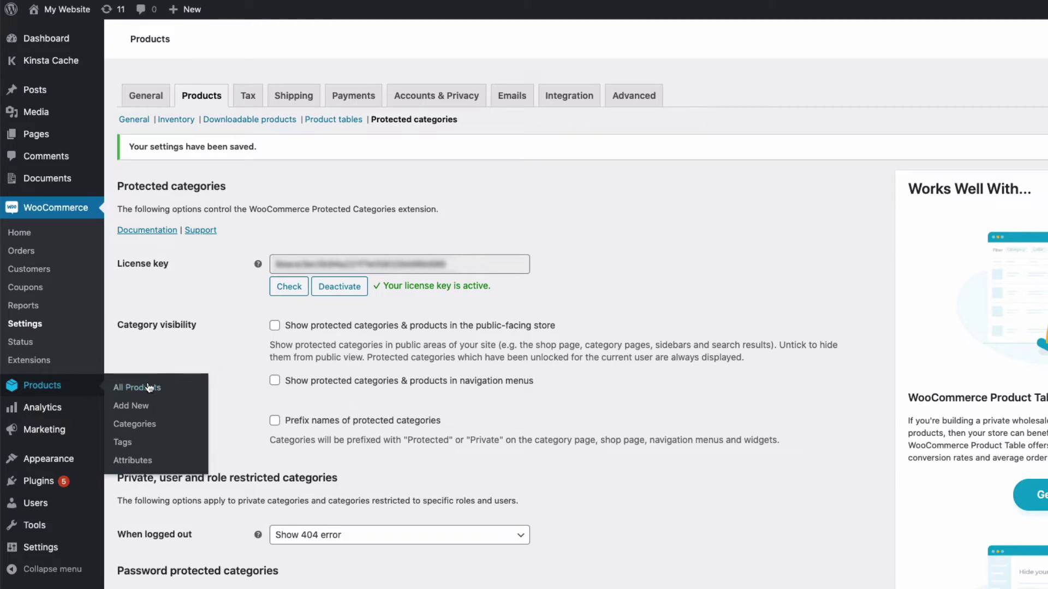
- Edit the Accessories product category from Products > Categories and scroll to its Visibility section
{"action": "left_click", "coordinate": [144, 426]}
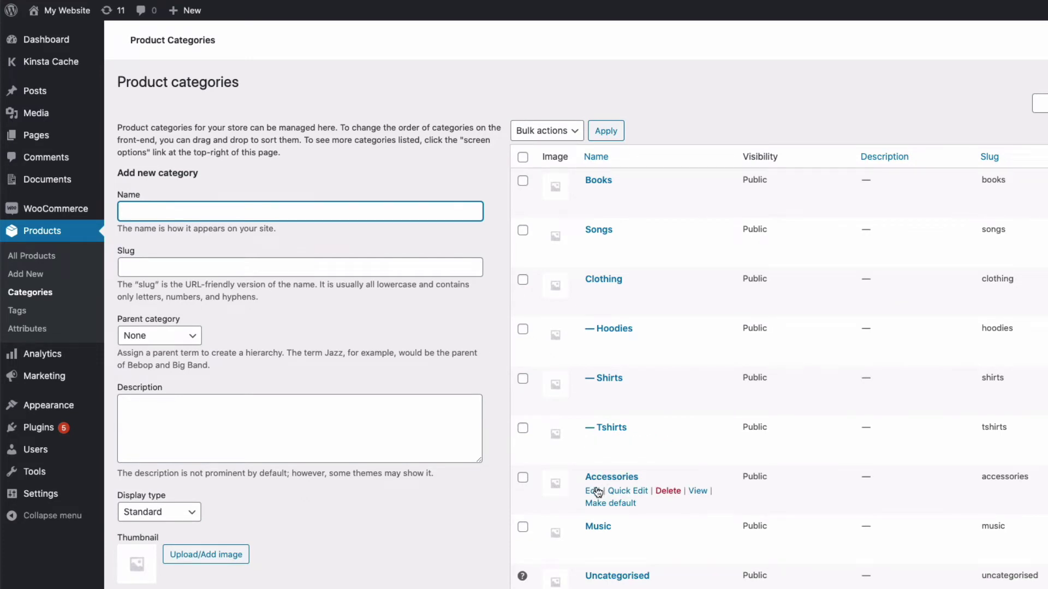
{"action": "left_click", "coordinate": [594, 492]}
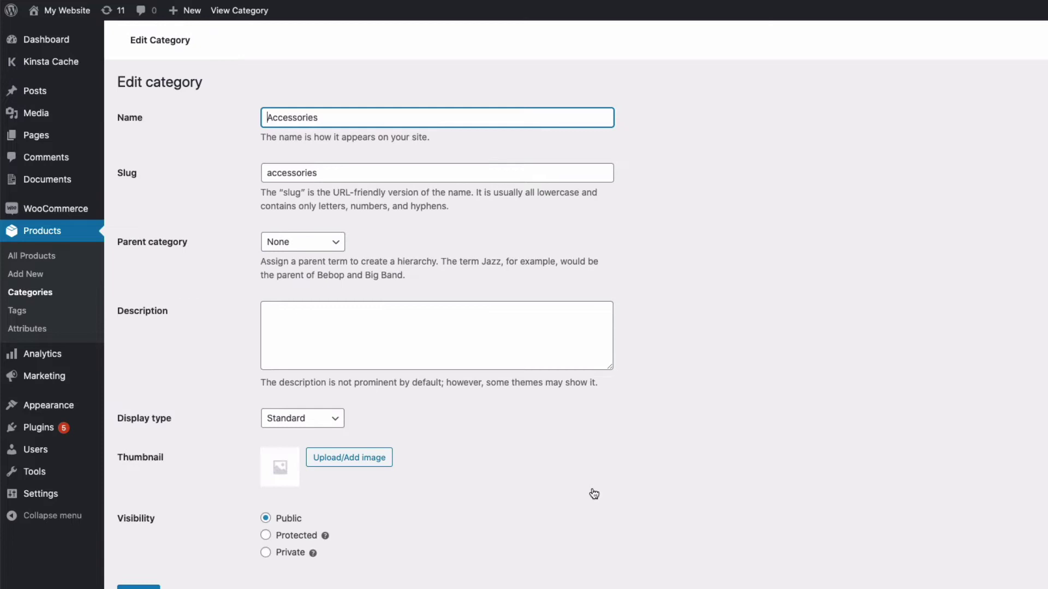
{"action": "scroll", "coordinate": [240, 289], "scroll_direction": "down", "scroll_amount": 1}
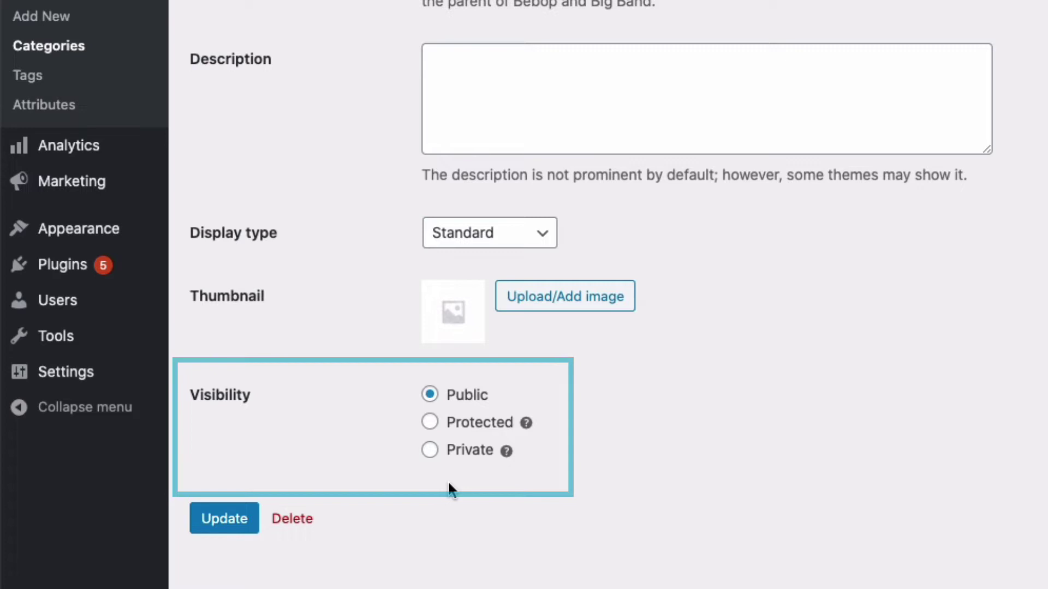
- Set the Accessories visibility to Protected with the Password protected option ticked
{"action": "left_click", "coordinate": [429, 424]}
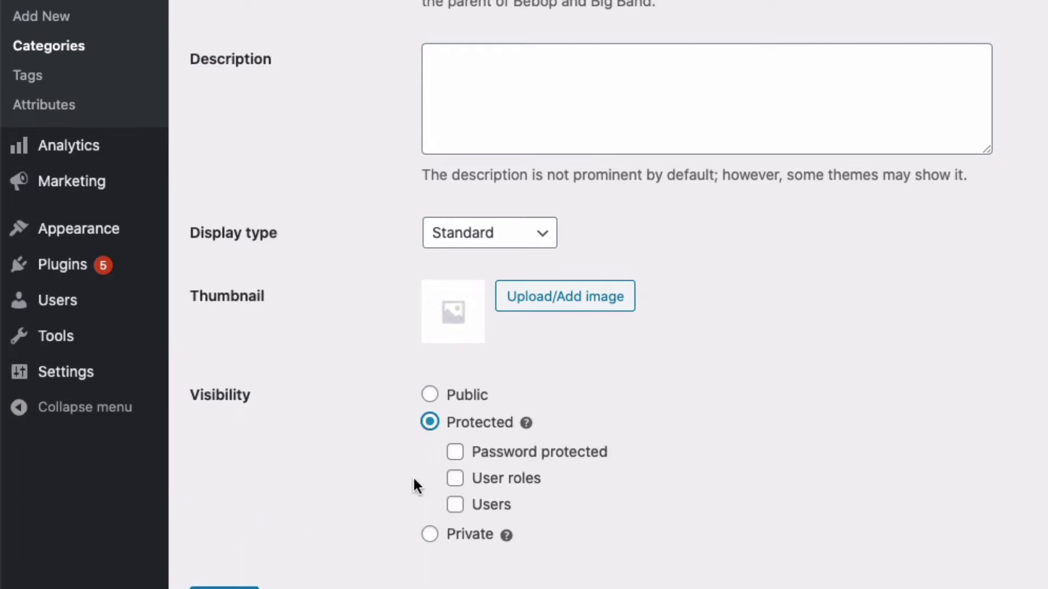
{"action": "scroll", "coordinate": [414, 481], "scroll_direction": "down", "scroll_amount": 3}
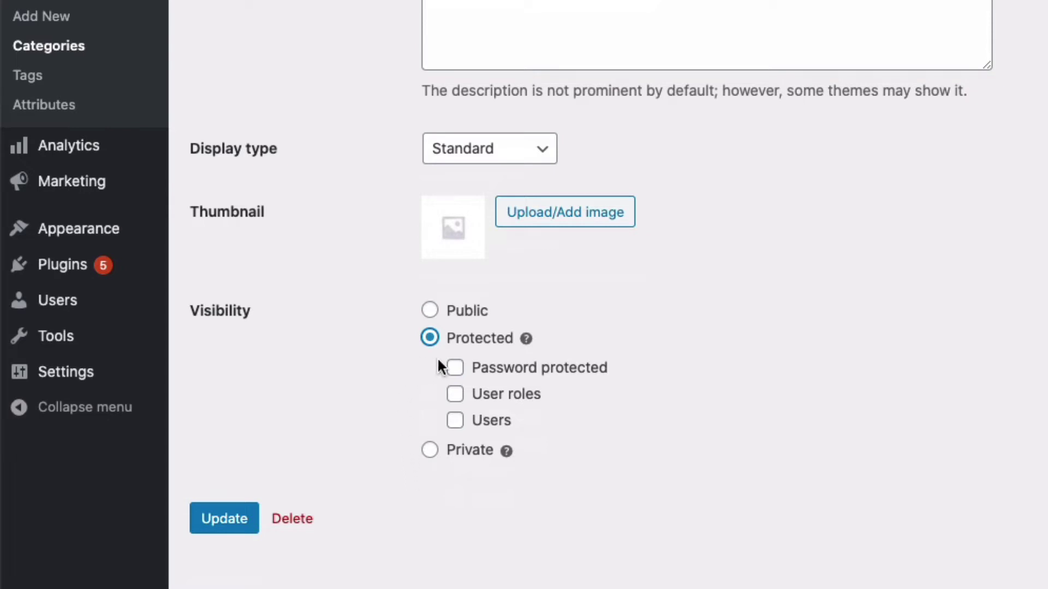
{"action": "left_click", "coordinate": [453, 370]}
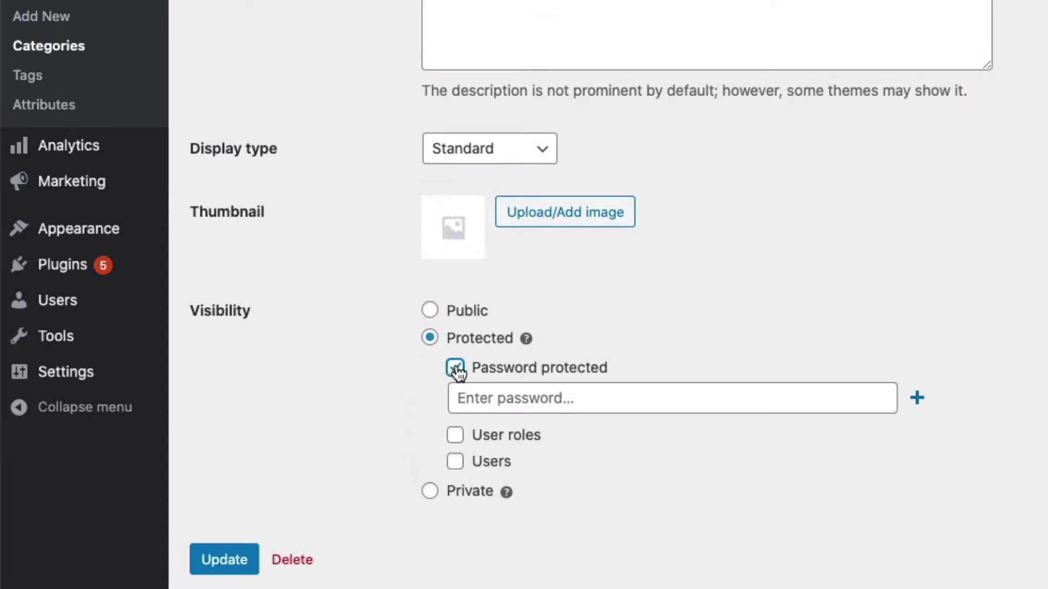
{"action": "left_click", "coordinate": [477, 391]}
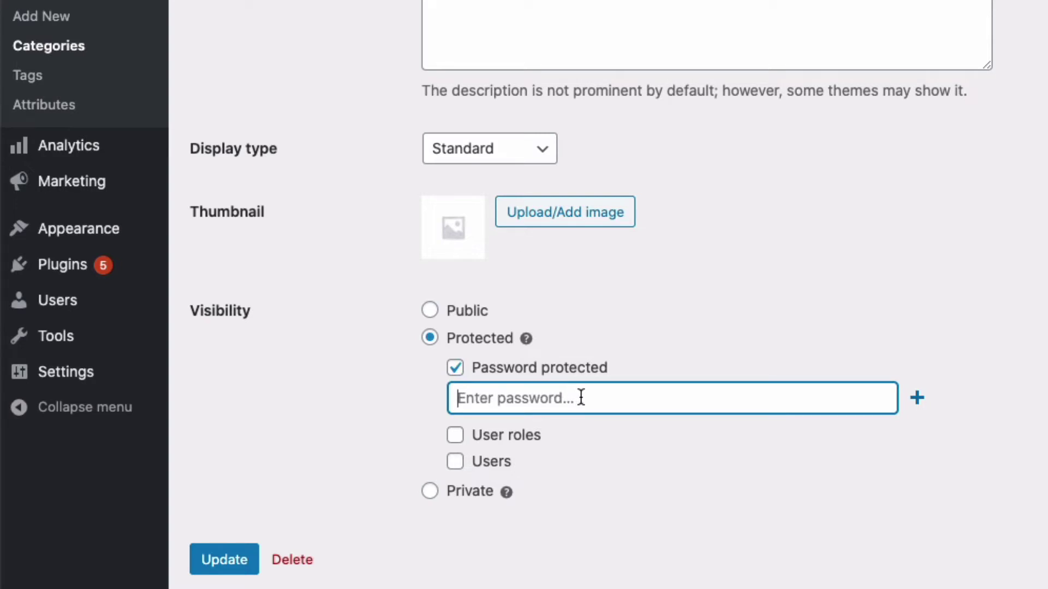
- Add second and third password rows, then remove both again
{"action": "left_click", "coordinate": [916, 399]}
{"action": "left_click", "coordinate": [917, 434]}
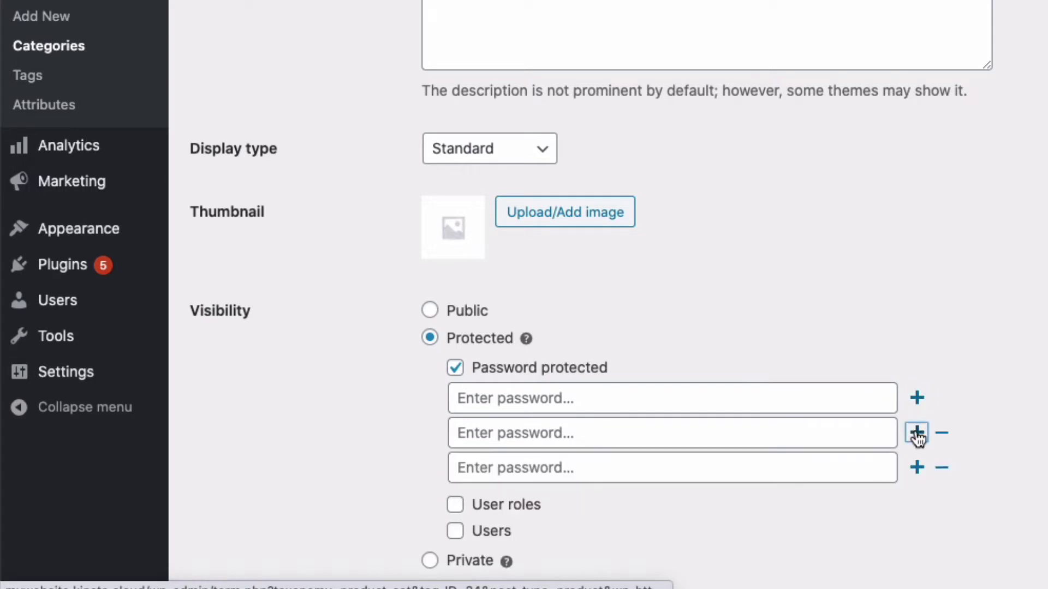
{"action": "left_click", "coordinate": [749, 467]}
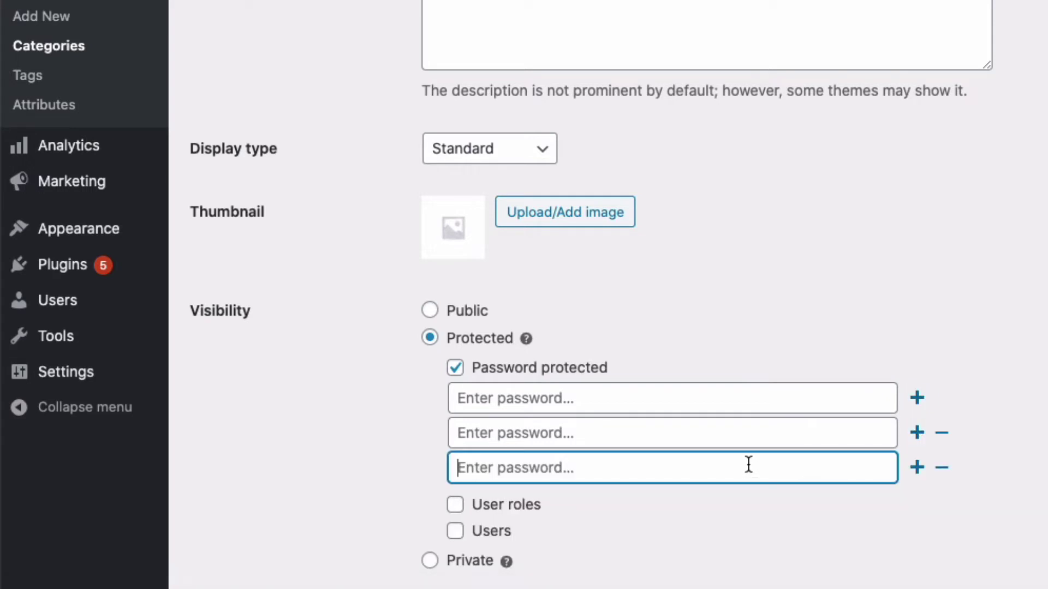
{"action": "left_click", "coordinate": [936, 469]}
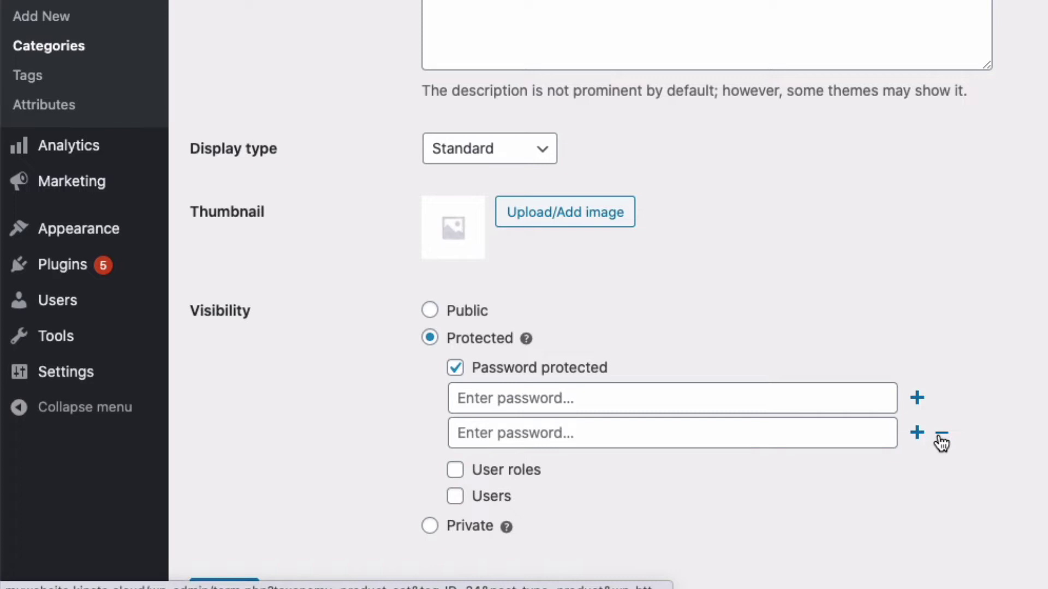
{"action": "left_click", "coordinate": [940, 437]}
- Enter the category password in the first field and update the Accessories category
{"action": "left_click", "coordinate": [489, 398]}
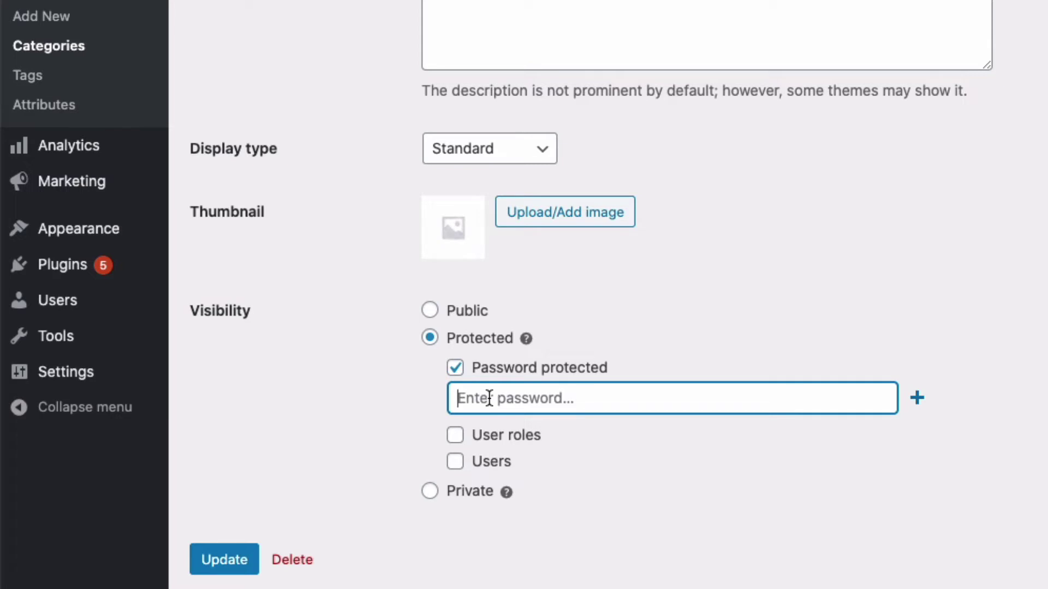
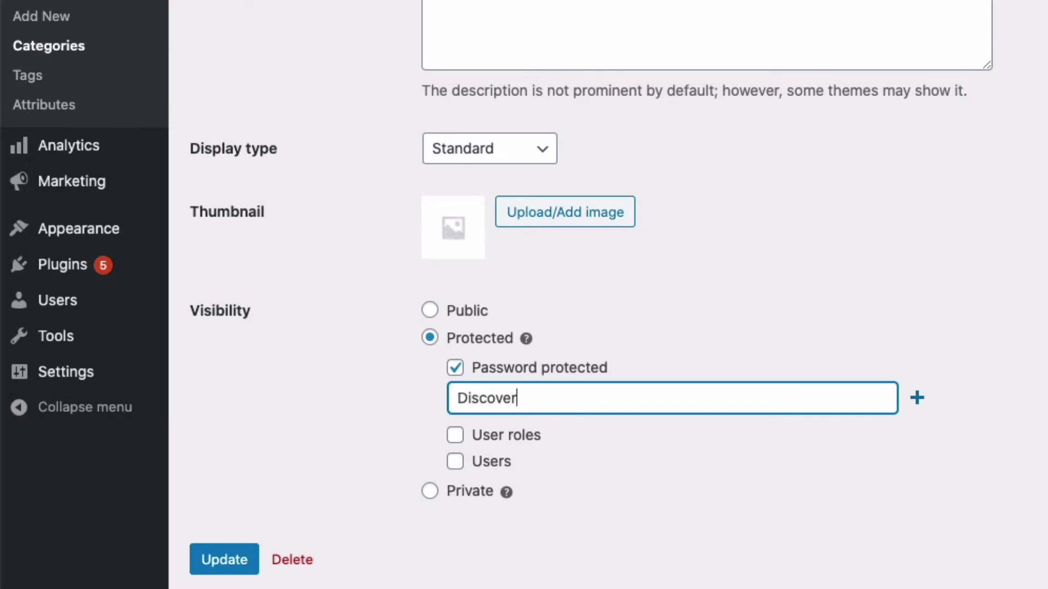
{"action": "left_click", "coordinate": [218, 571]}
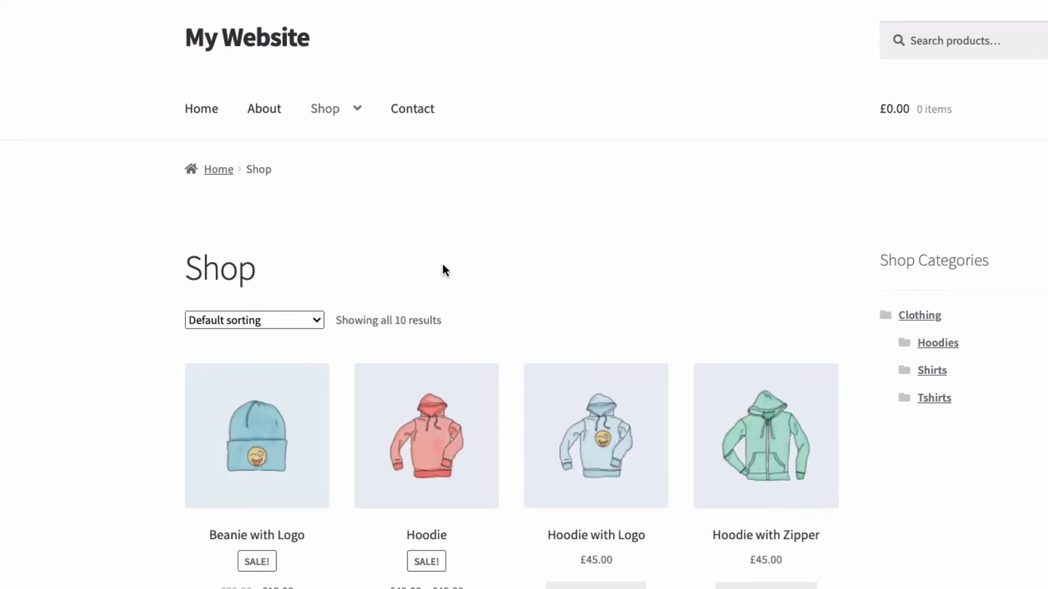
- View the Shop page listing only Clothing, Hoodies, Shirts and Tshirts under Shop Categories
{"action": "mouse_move", "coordinate": [311, 87]}
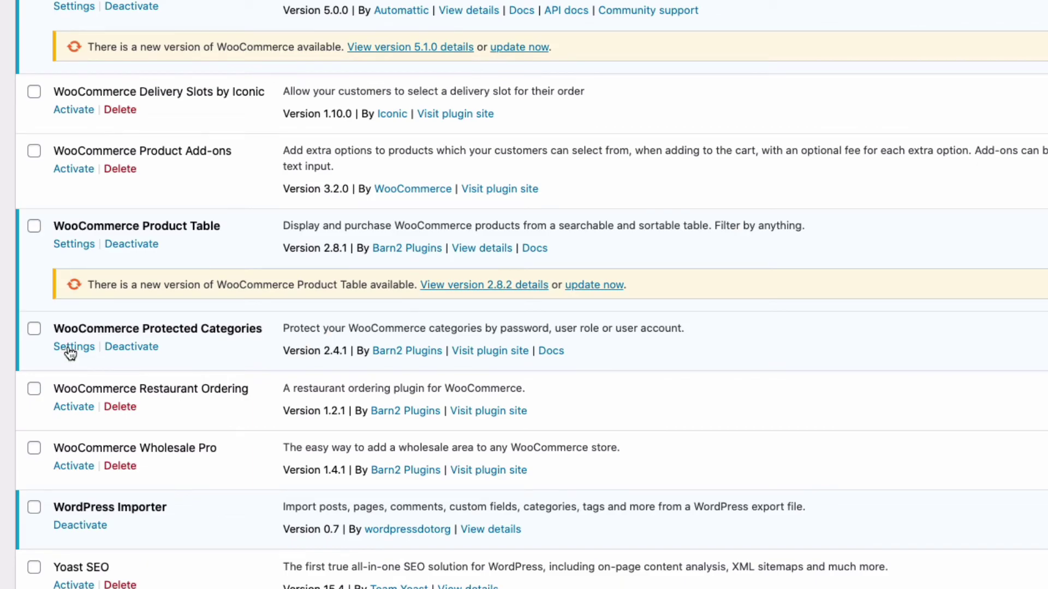
- In Protected Categories settings, keep Special Access as the central login page
{"action": "left_click", "coordinate": [71, 350]}
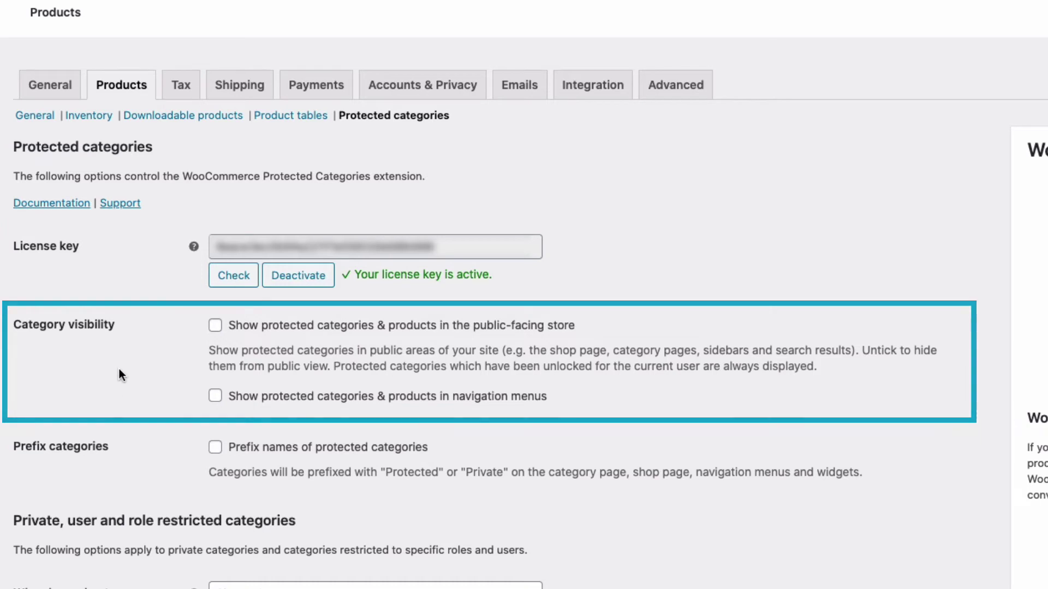
{"action": "scroll", "coordinate": [131, 339], "scroll_direction": "down", "scroll_amount": 8}
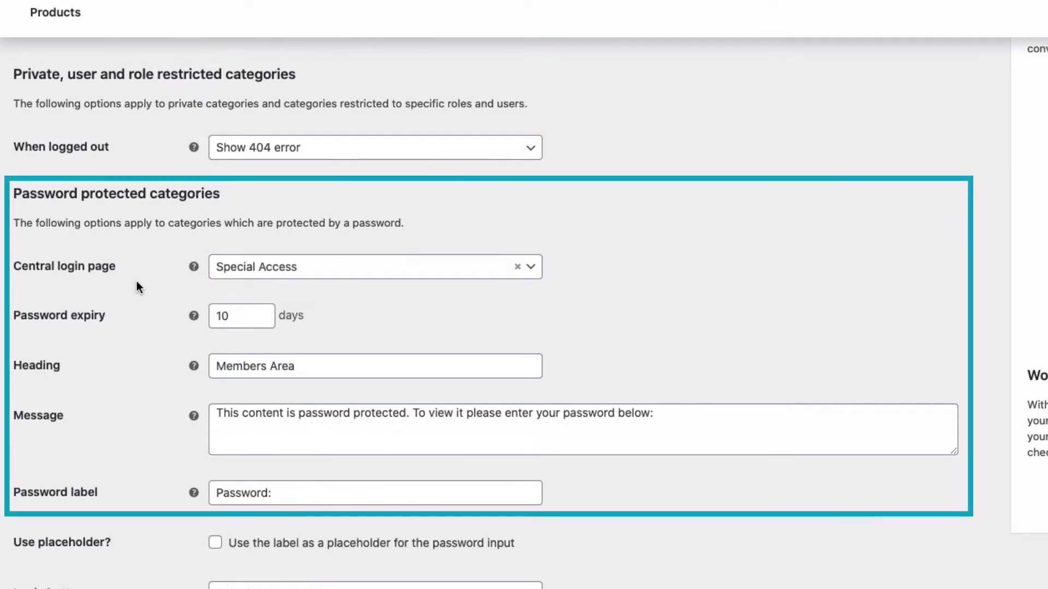
{"action": "left_click", "coordinate": [245, 273]}
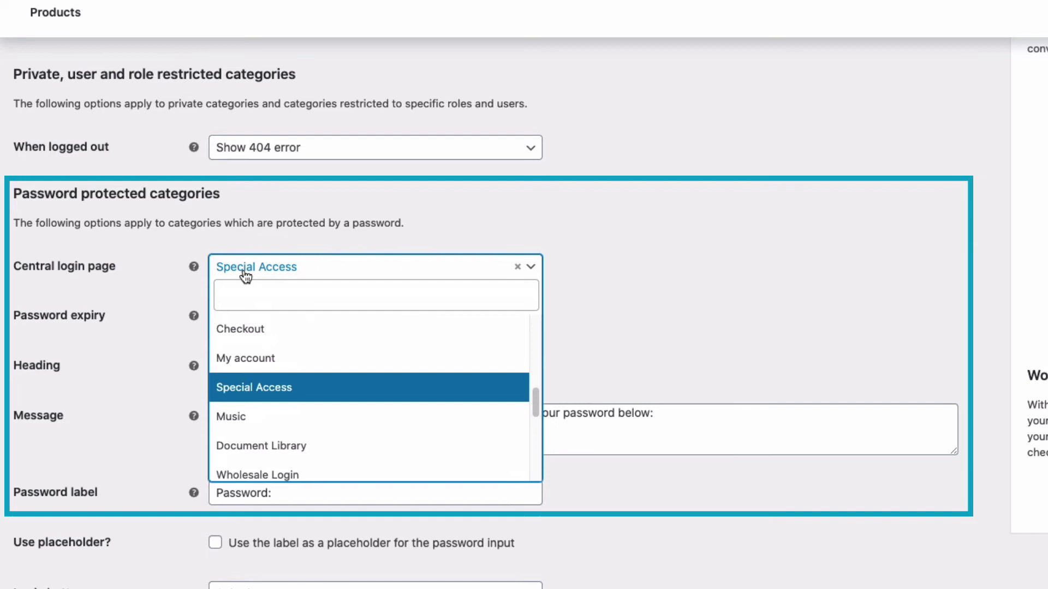
{"action": "left_click", "coordinate": [236, 388]}
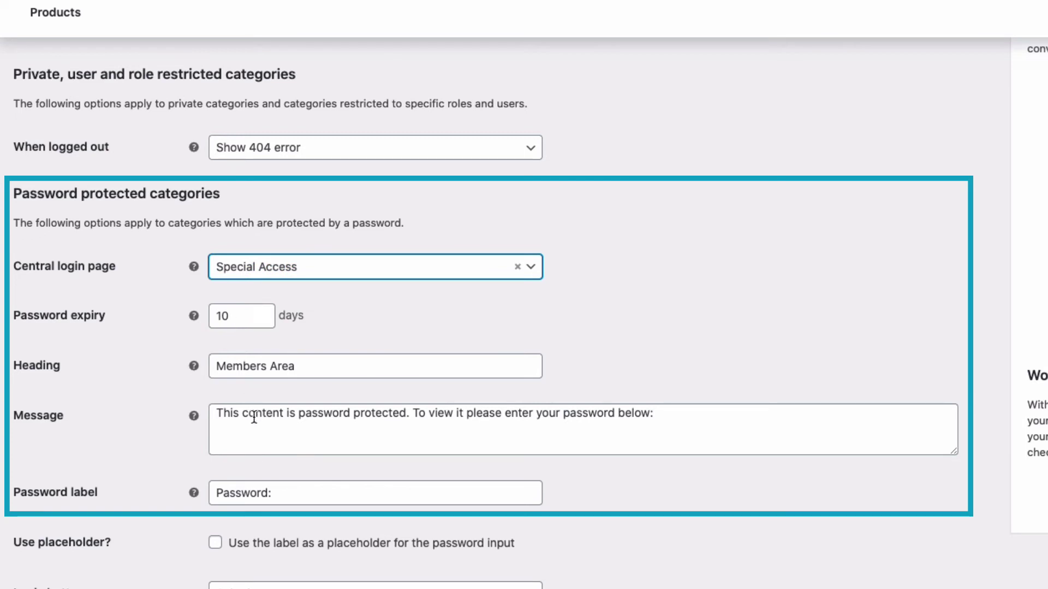
- Review the password prompt message and Password label fields, then save the settings
{"action": "left_click_drag", "start_coordinate": [217, 413], "coordinate": [409, 411]}
{"action": "left_click", "coordinate": [333, 431]}
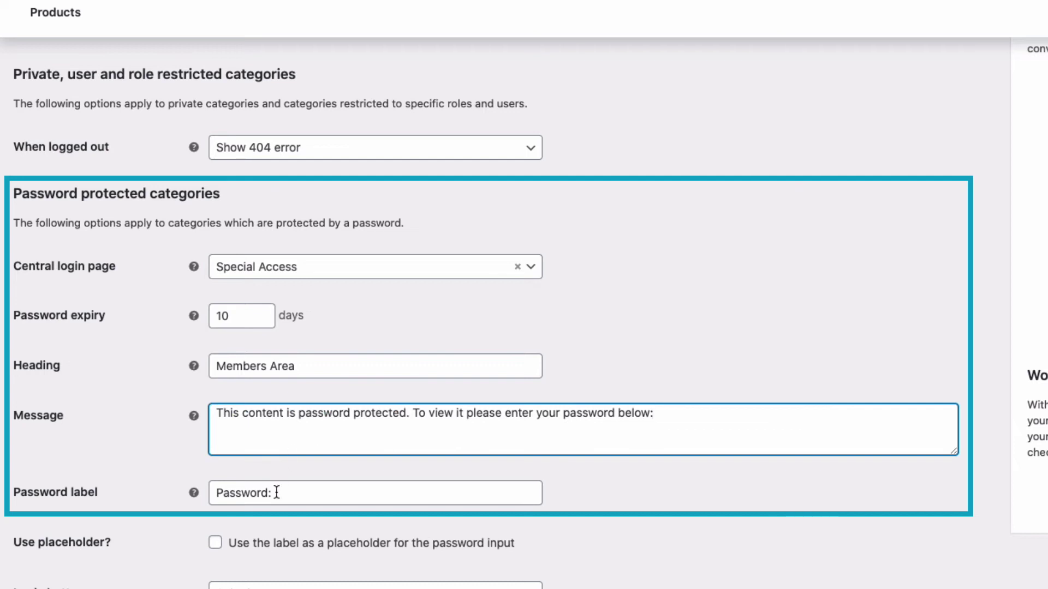
{"action": "left_click", "coordinate": [277, 493]}
{"action": "key", "text": "Tab"}
{"action": "key", "text": "Tab"}
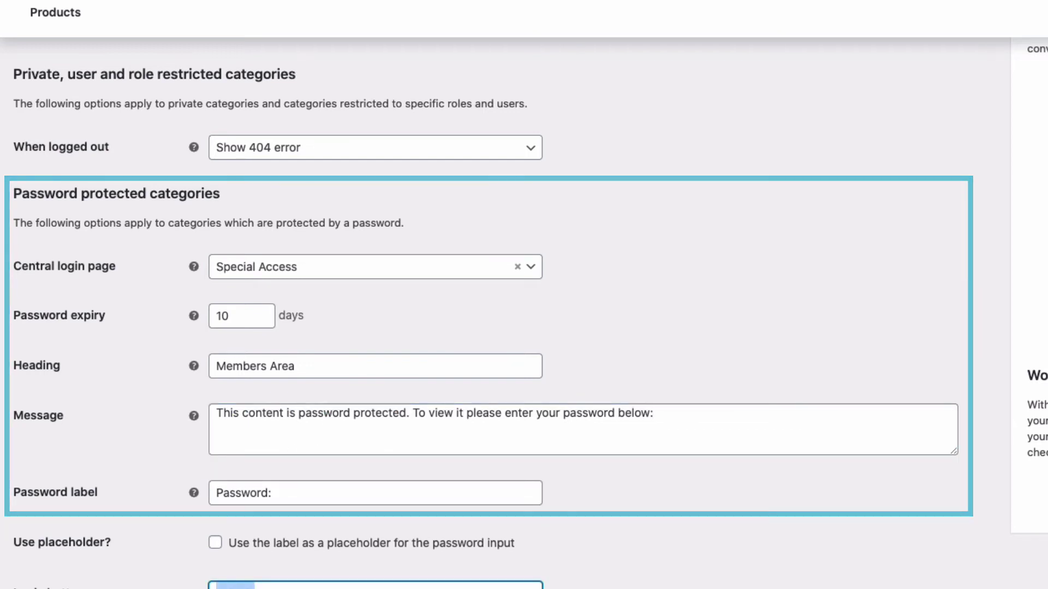
{"action": "scroll", "coordinate": [49, 545], "scroll_direction": "down", "scroll_amount": 3}
{"action": "left_click", "coordinate": [49, 565]}
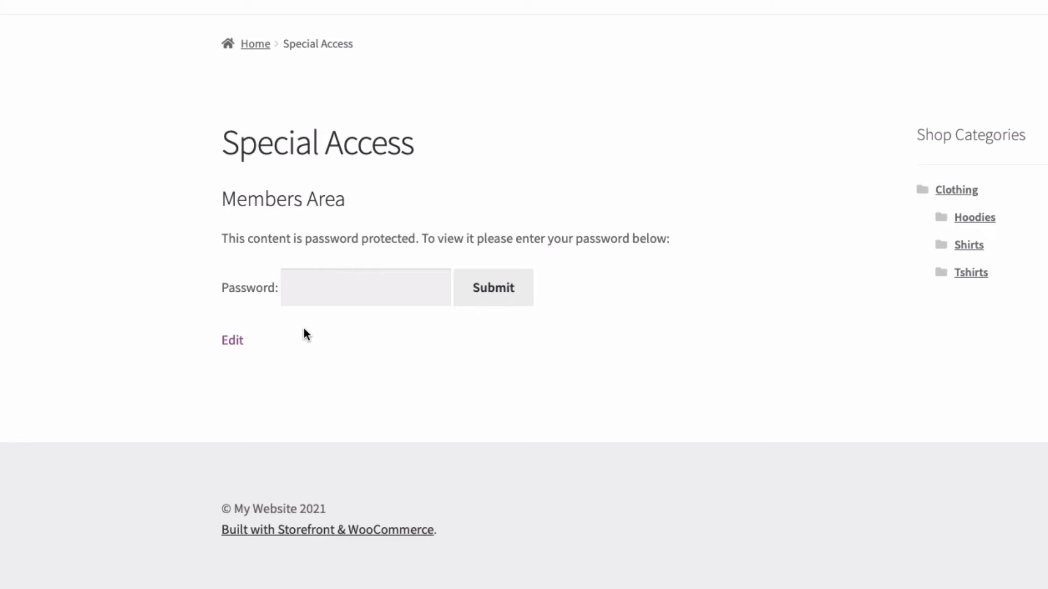
- Submit the category password on the Special Access page and browse the unlocked Accessories products
{"action": "left_click", "coordinate": [329, 293]}
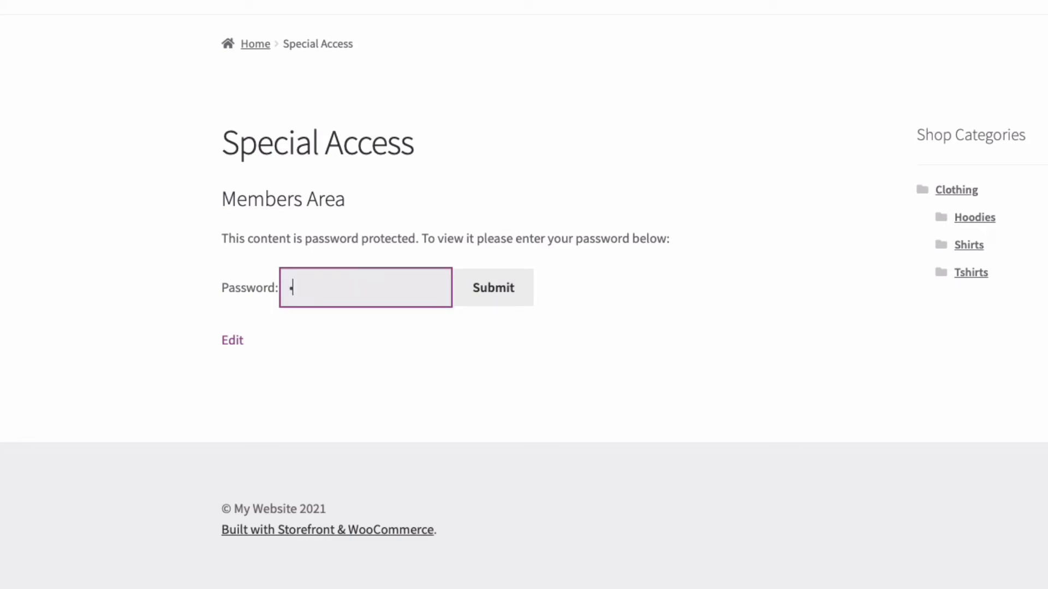
{"action": "type", "text": "password"}
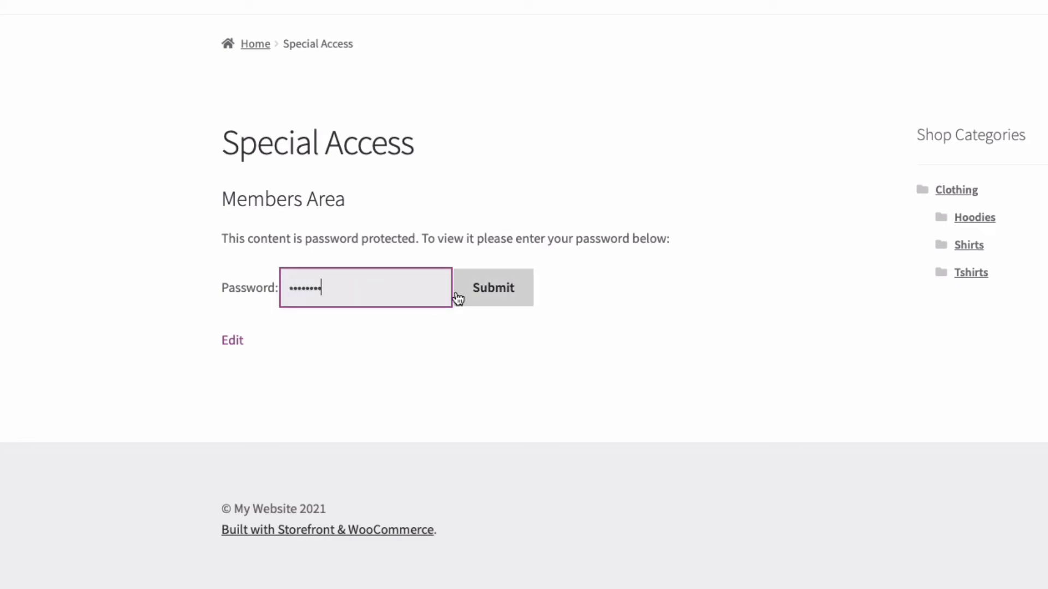
{"action": "left_click", "coordinate": [474, 292]}
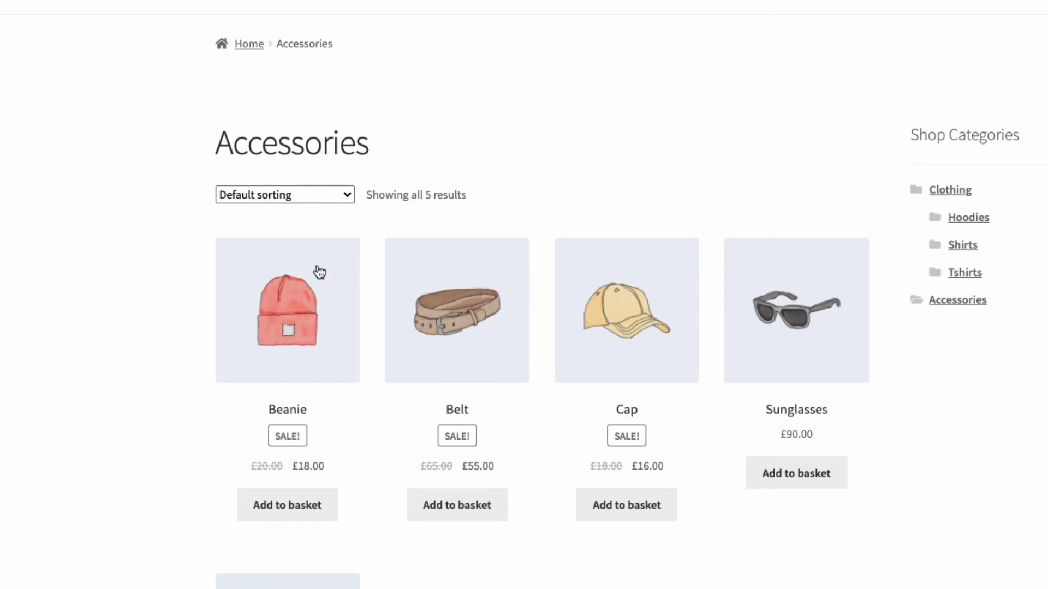
{"action": "scroll", "coordinate": [147, 217], "scroll_direction": "down", "scroll_amount": 1}
{"action": "scroll", "coordinate": [151, 222], "scroll_direction": "down", "scroll_amount": 5}
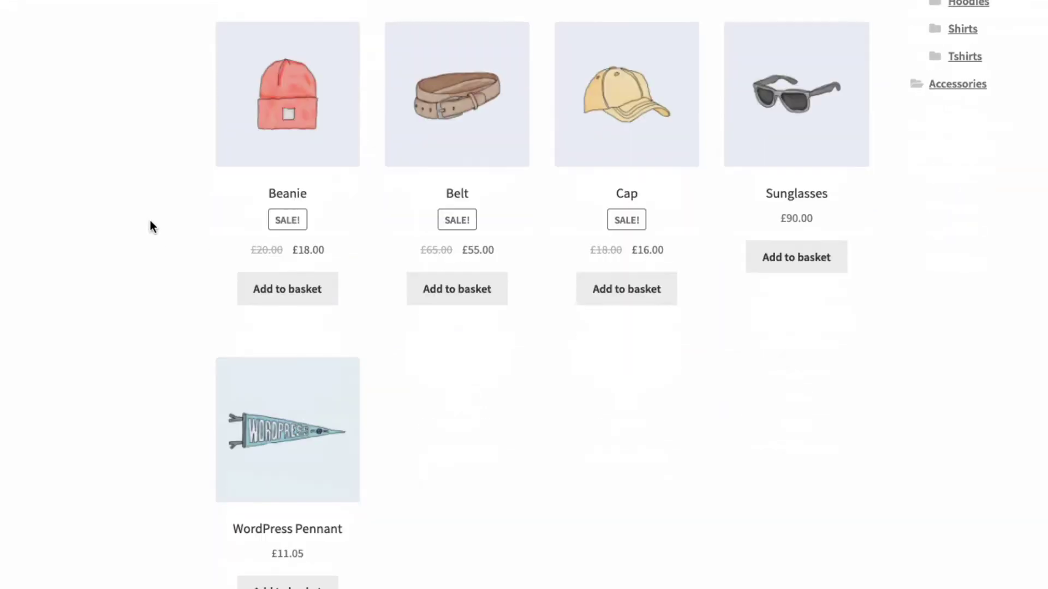
{"action": "scroll", "coordinate": [150, 222], "scroll_direction": "up", "scroll_amount": 3}
{"action": "scroll", "coordinate": [151, 226], "scroll_direction": "up", "scroll_amount": 3}
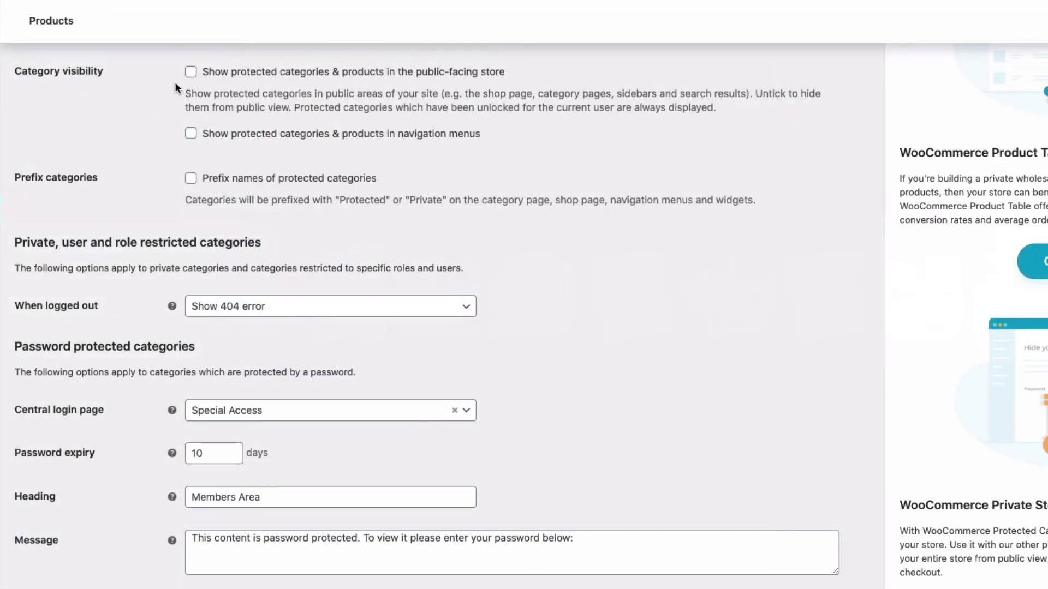
- Tick showing protected categories in the public store and navigation menus, then save
{"action": "left_click", "coordinate": [191, 72]}
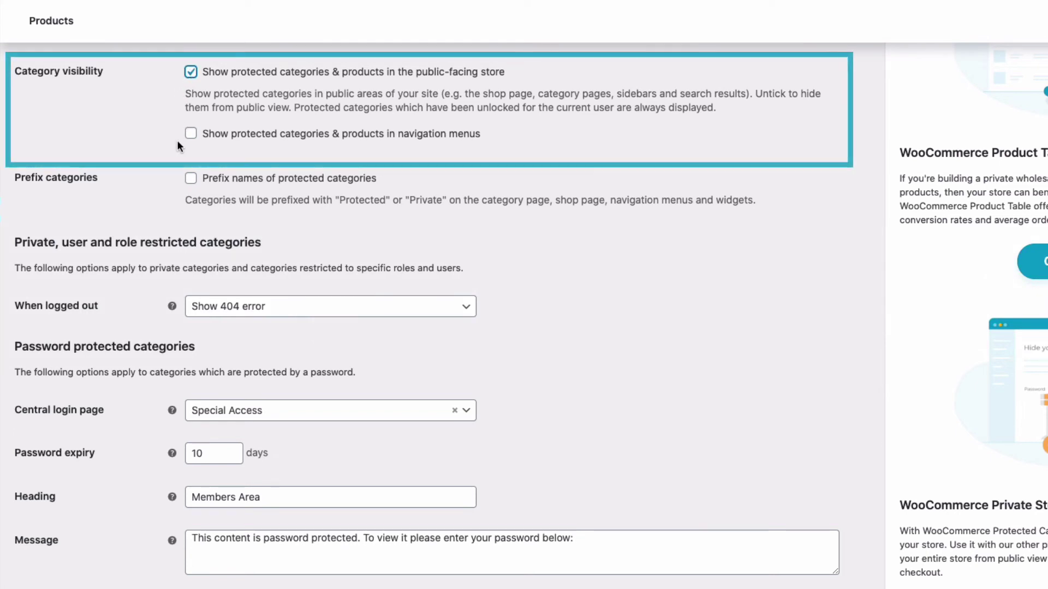
{"action": "left_click", "coordinate": [191, 134]}
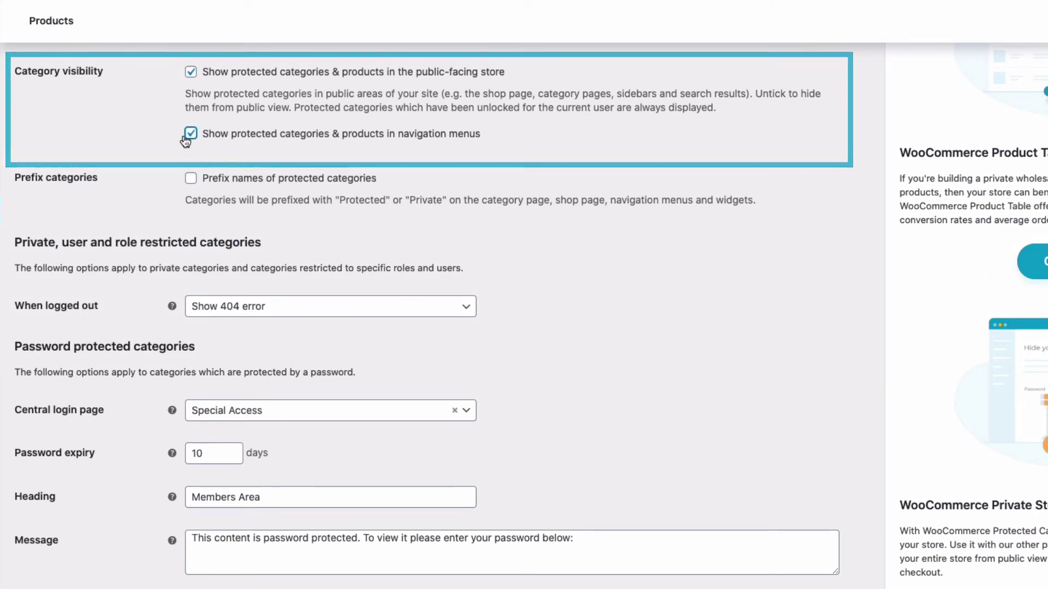
{"action": "scroll", "coordinate": [144, 123], "scroll_direction": "down", "scroll_amount": 5}
{"action": "left_click", "coordinate": [64, 565]}
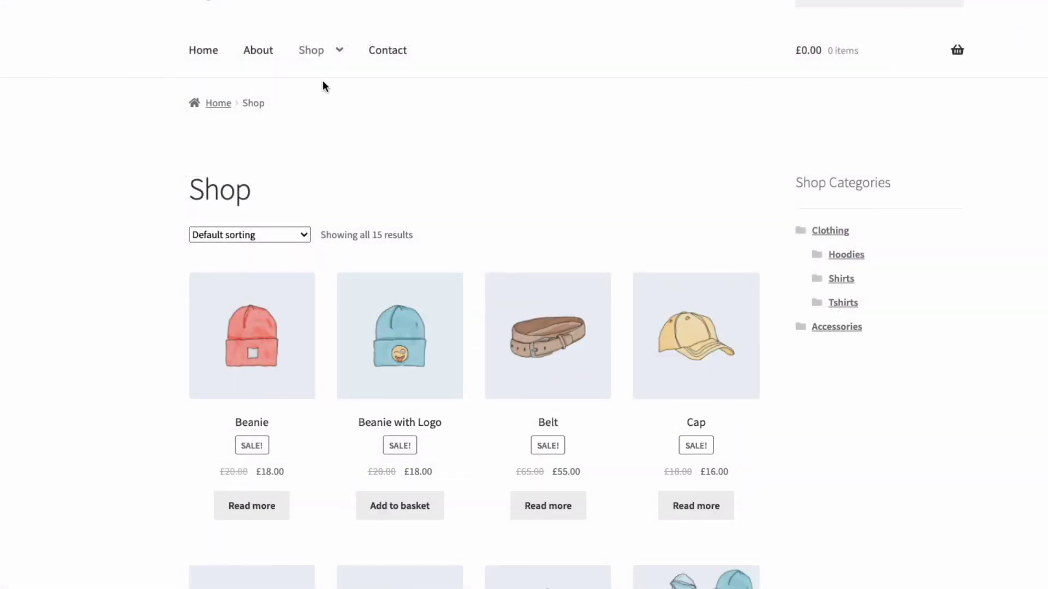
- Open Accessories from the Shop Categories sidebar to bring up the Members Area password form
{"action": "mouse_move", "coordinate": [318, 54]}
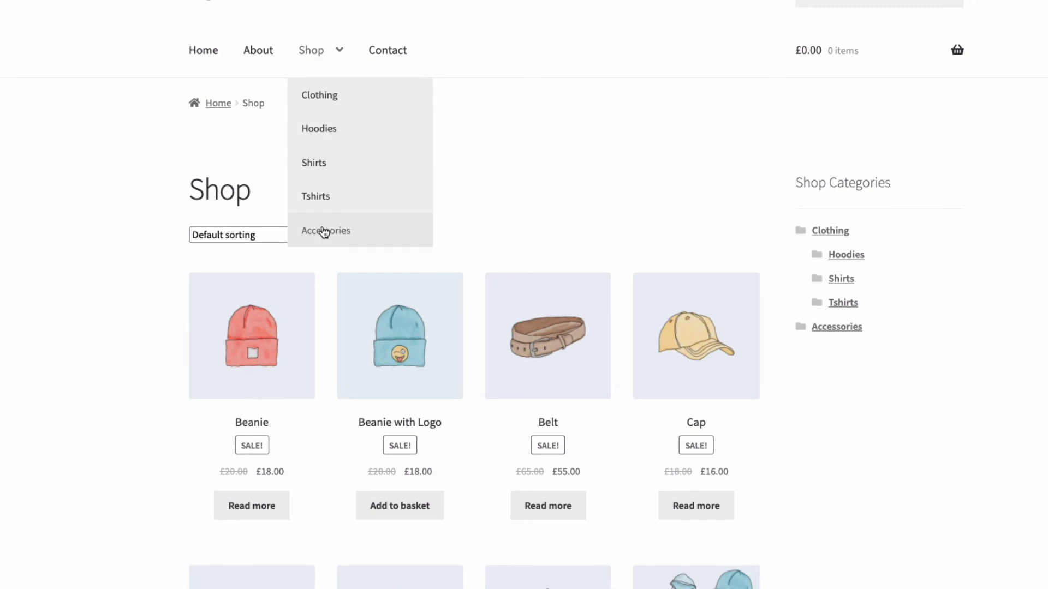
{"action": "left_click", "coordinate": [837, 327]}
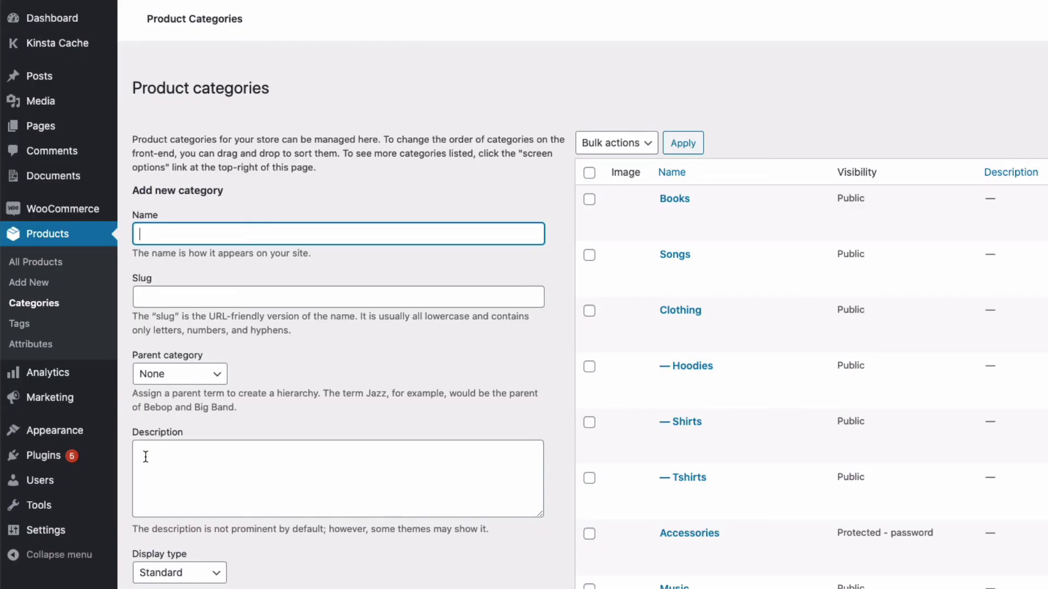
- Edit the Accessories category and untick its Password protected option
{"action": "scroll", "coordinate": [150, 455], "scroll_direction": "down", "scroll_amount": 1}
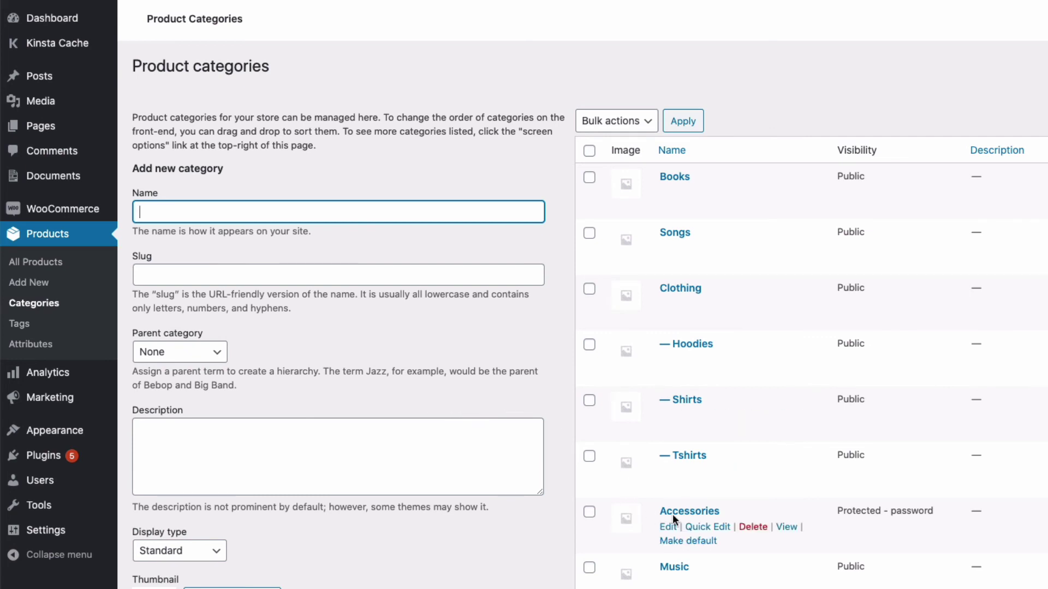
{"action": "left_click", "coordinate": [668, 527]}
{"action": "scroll", "coordinate": [638, 519], "scroll_direction": "down", "scroll_amount": 3}
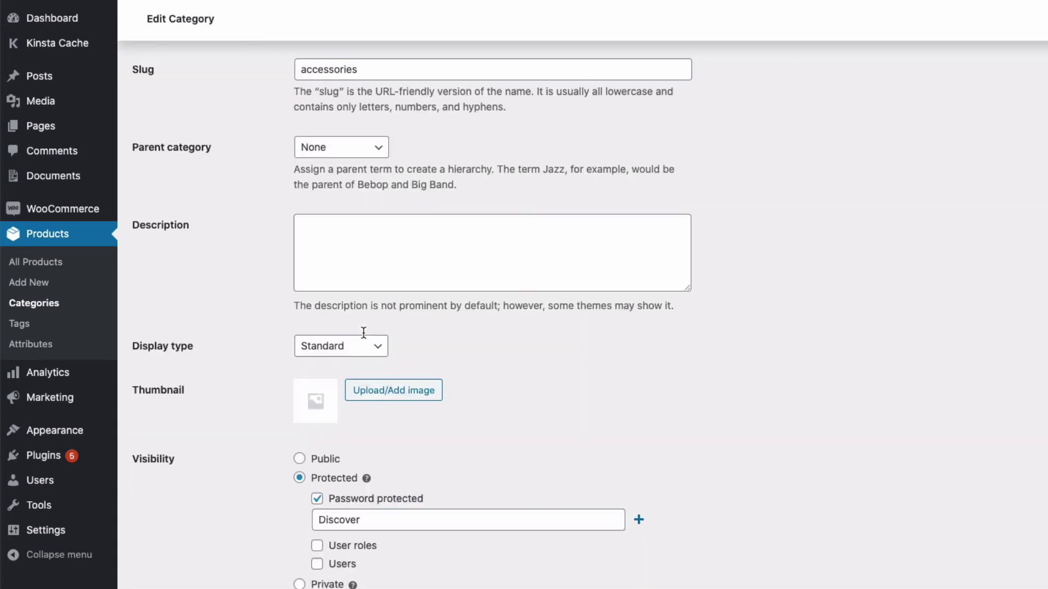
{"action": "scroll", "coordinate": [278, 497], "scroll_direction": "down", "scroll_amount": 3}
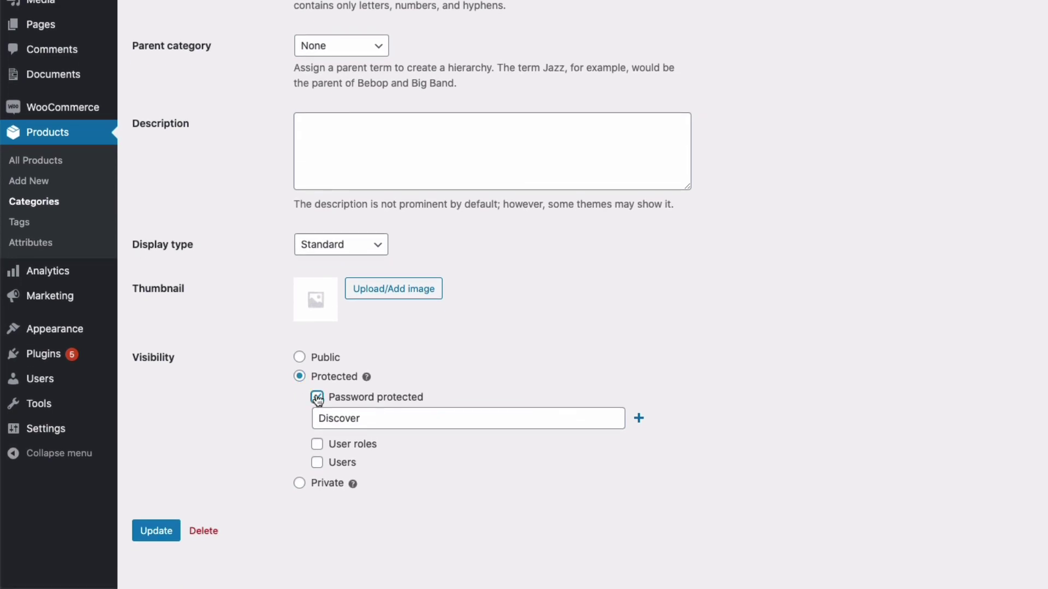
{"action": "left_click", "coordinate": [317, 397]}
- Tick Users and User roles, opening each selection list without choosing anyone
{"action": "left_click", "coordinate": [317, 461]}
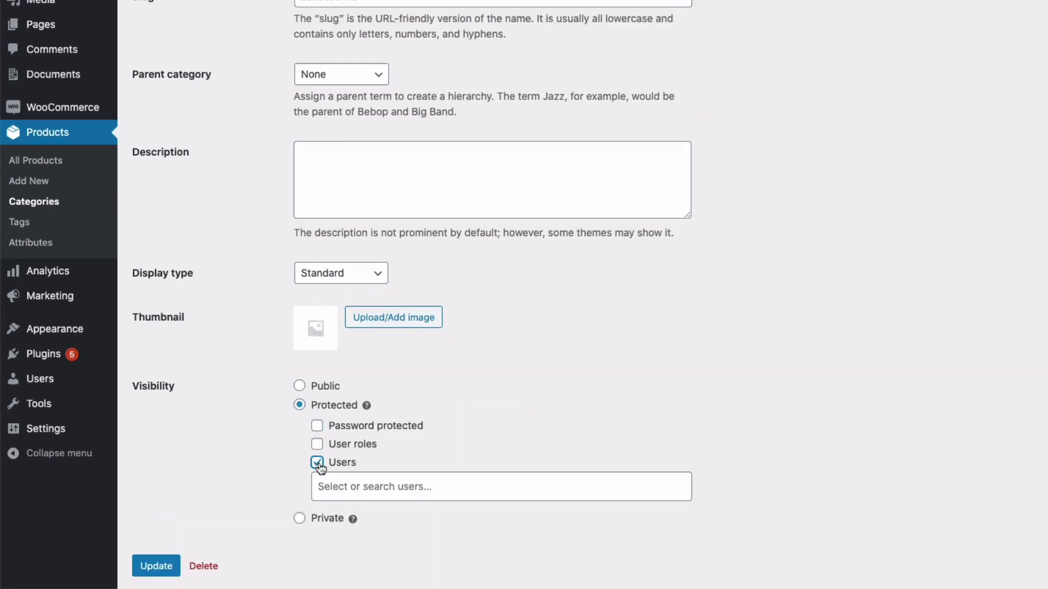
{"action": "left_click", "coordinate": [316, 487]}
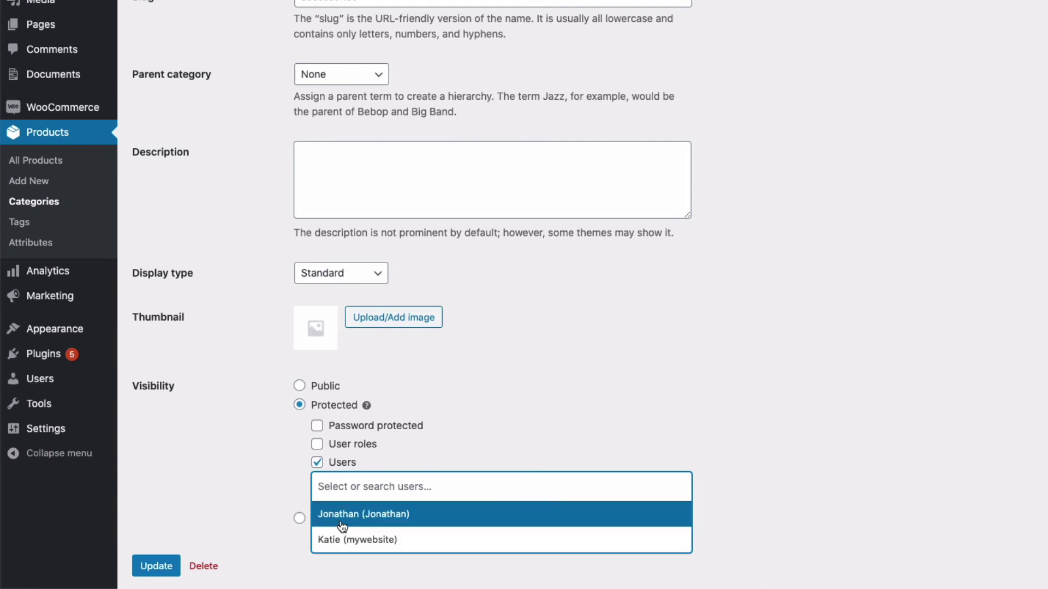
{"action": "left_click", "coordinate": [320, 463]}
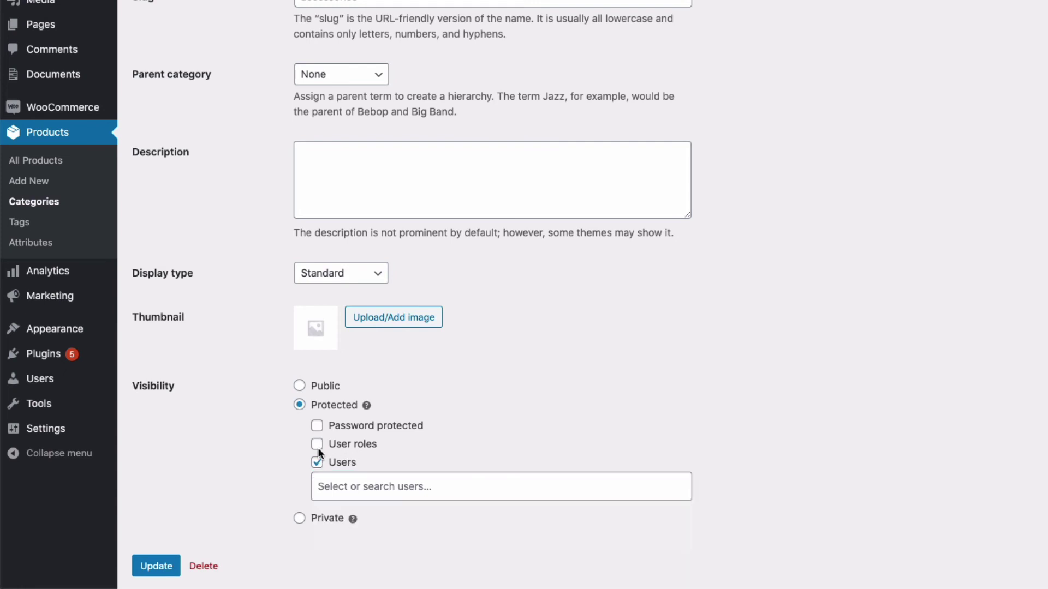
{"action": "left_click", "coordinate": [317, 445]}
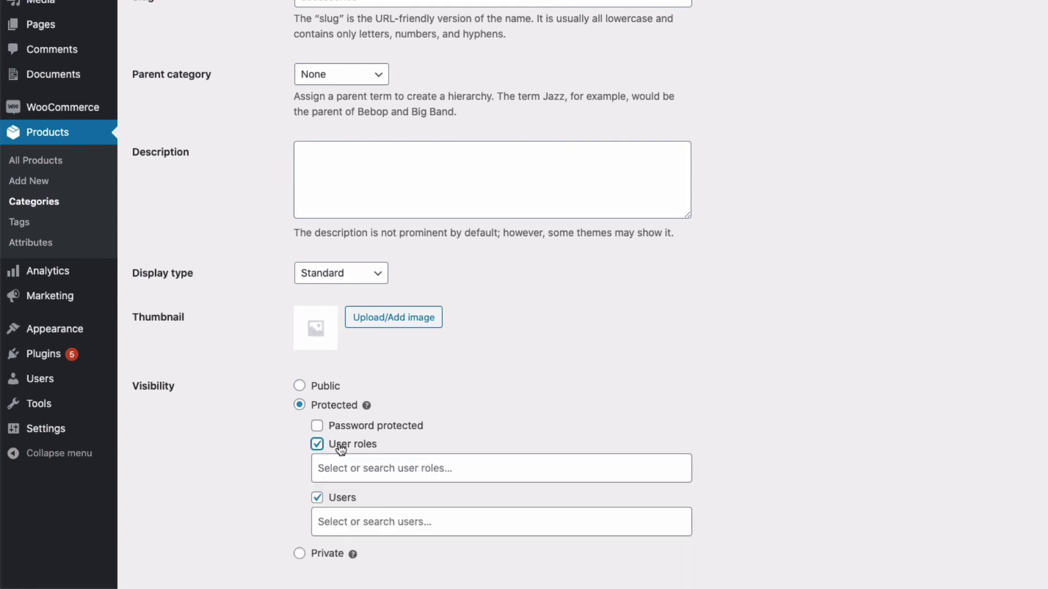
{"action": "left_click", "coordinate": [339, 466]}
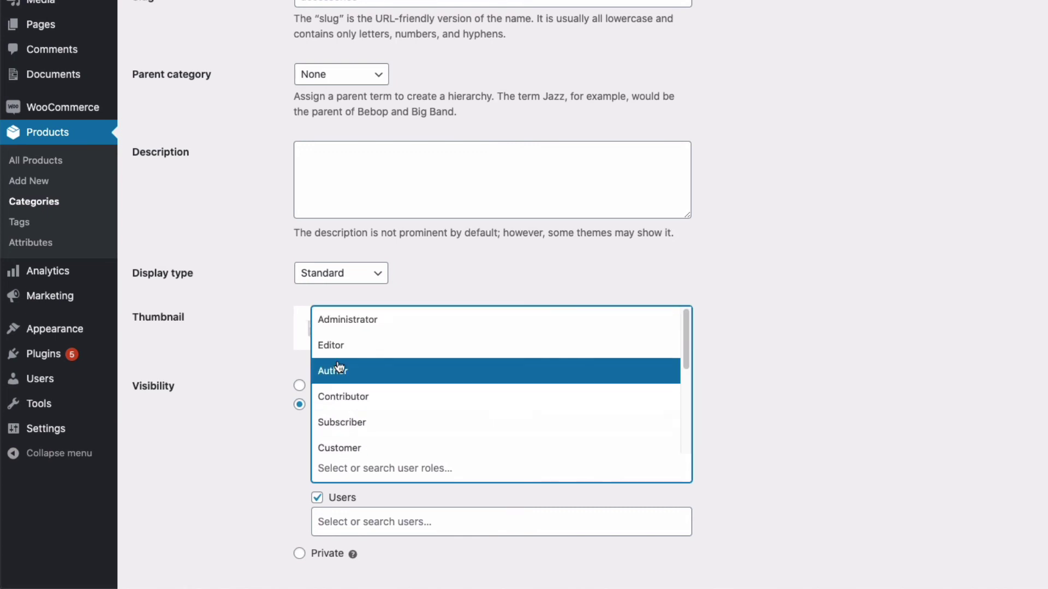
{"action": "scroll", "coordinate": [341, 382], "scroll_direction": "down", "scroll_amount": 2}
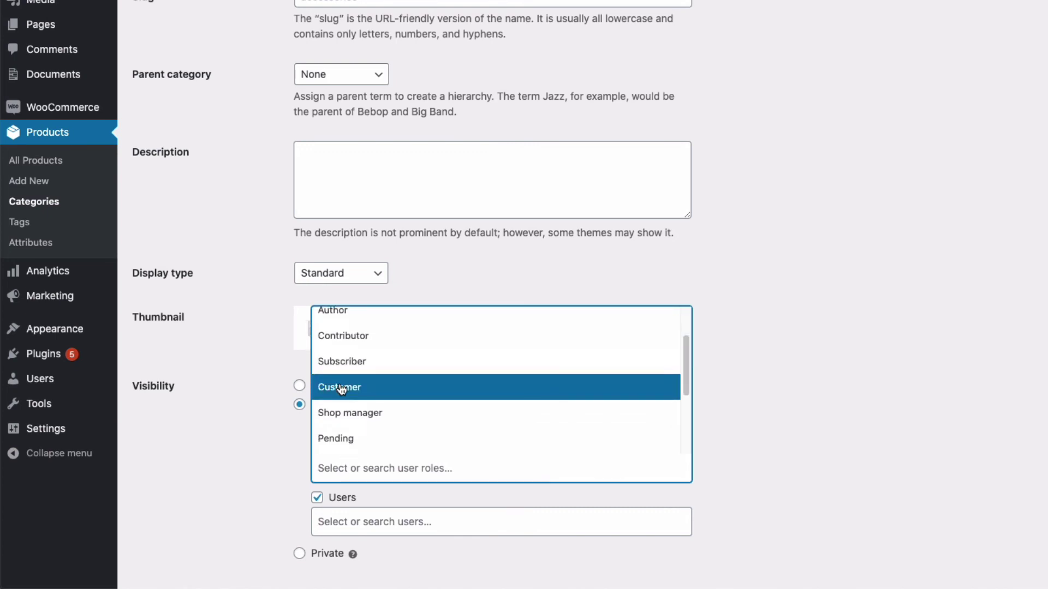
{"action": "left_click", "coordinate": [286, 452]}
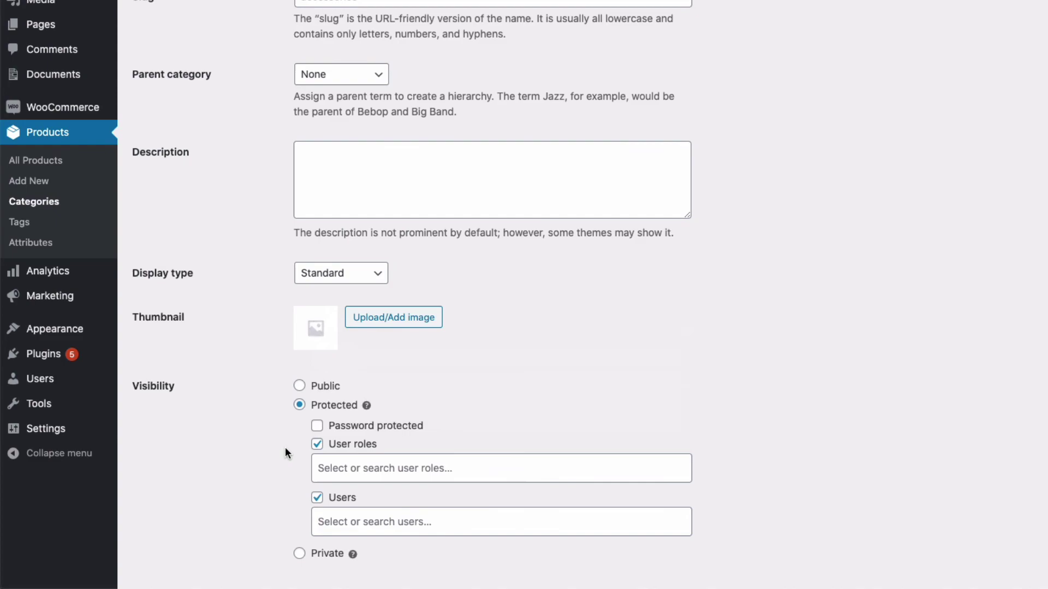
{"action": "scroll", "coordinate": [286, 453], "scroll_direction": "down", "scroll_amount": 2}
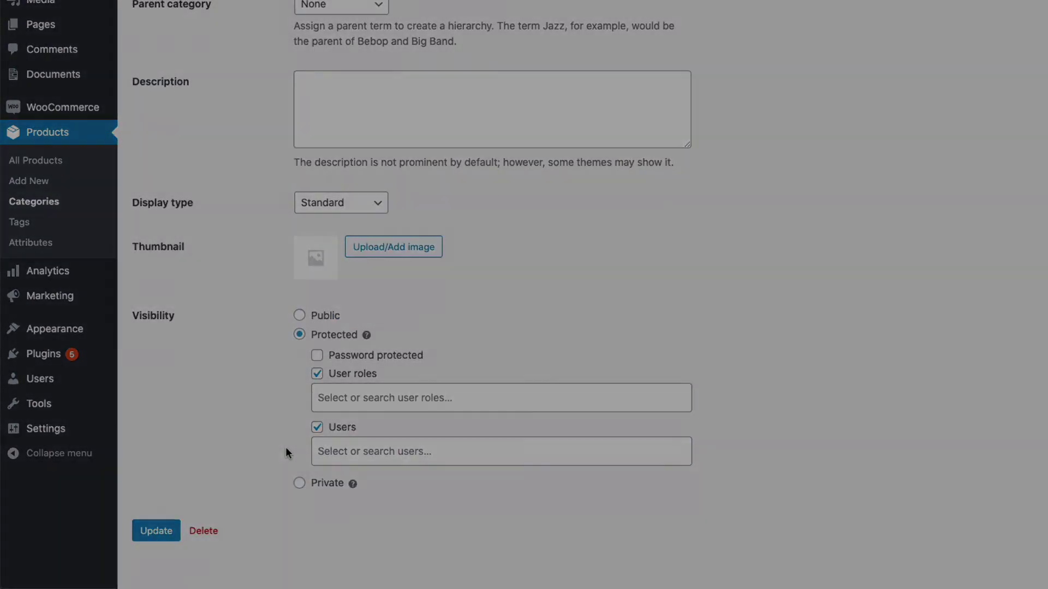